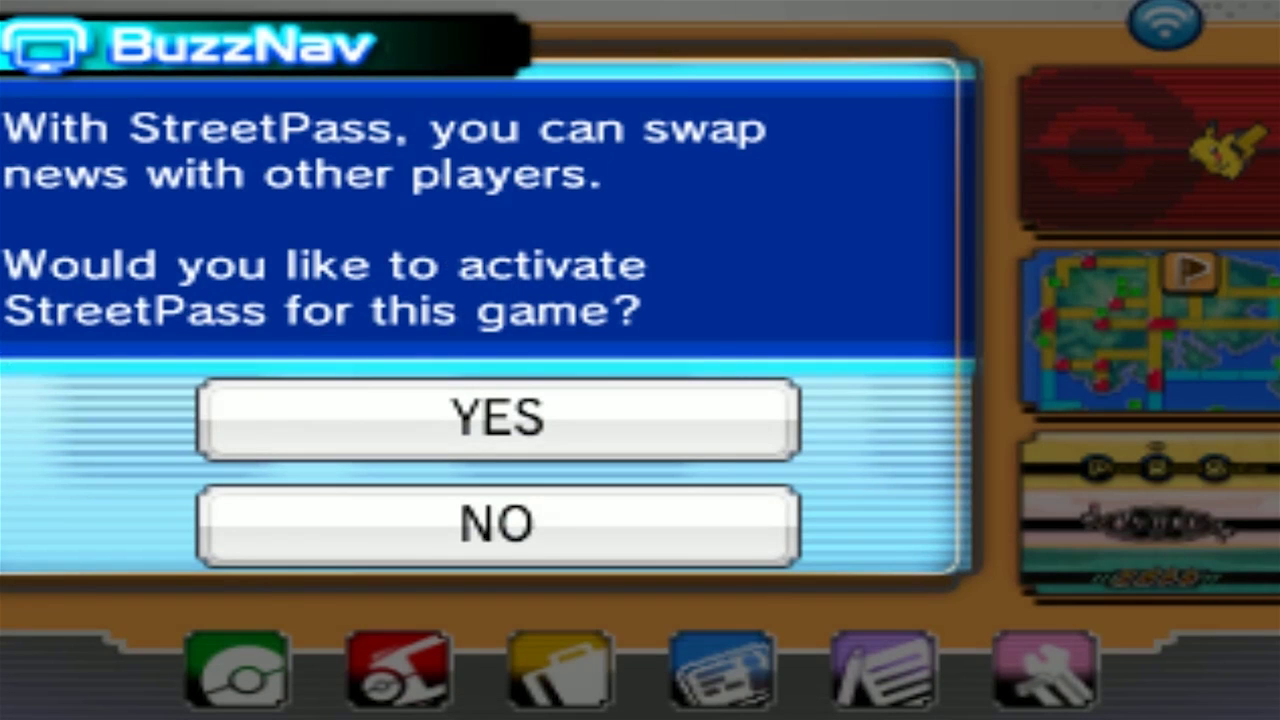
- Accept StreetPass activation in BuzzNav and dismiss the follow-up setup messages
key(a)
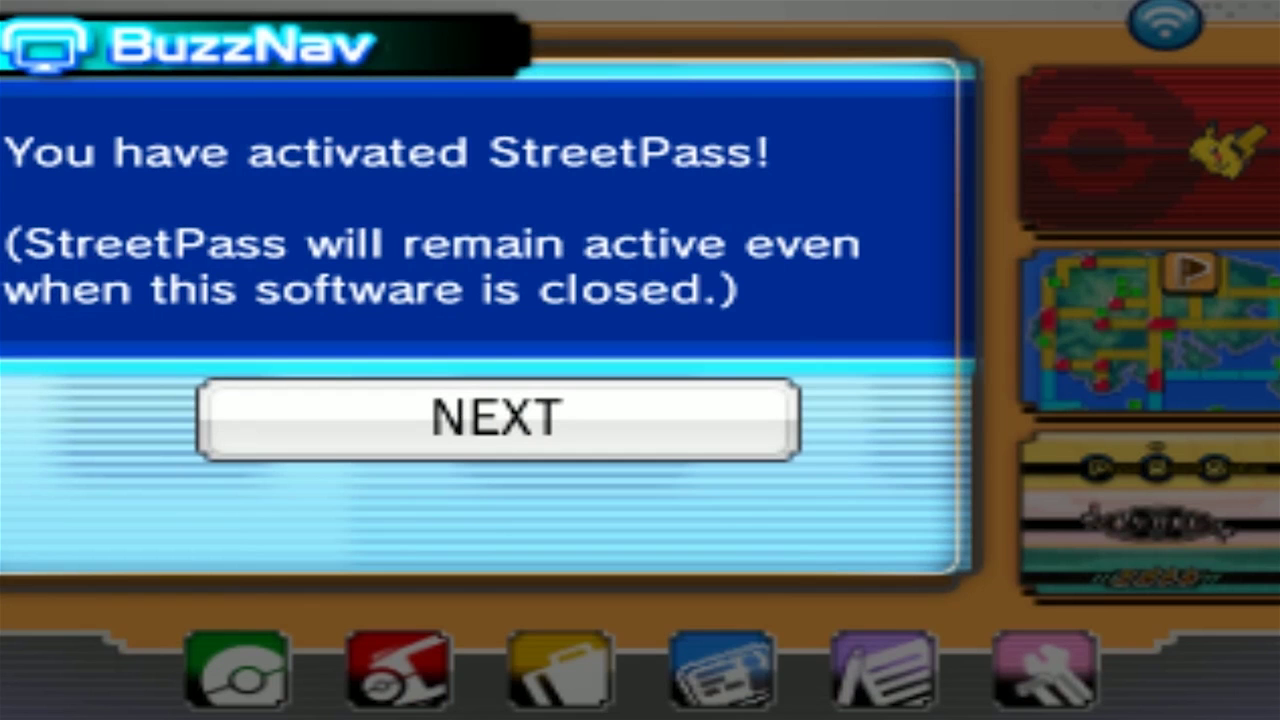
key(a)
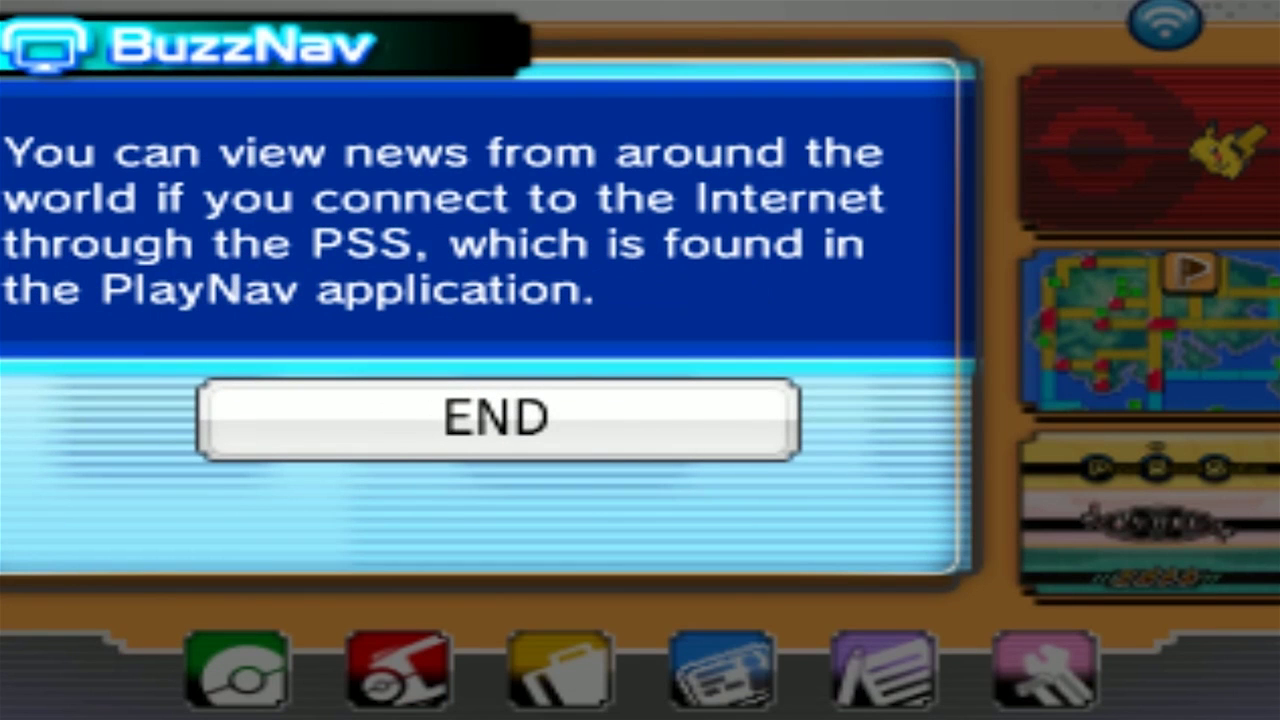
key(a)
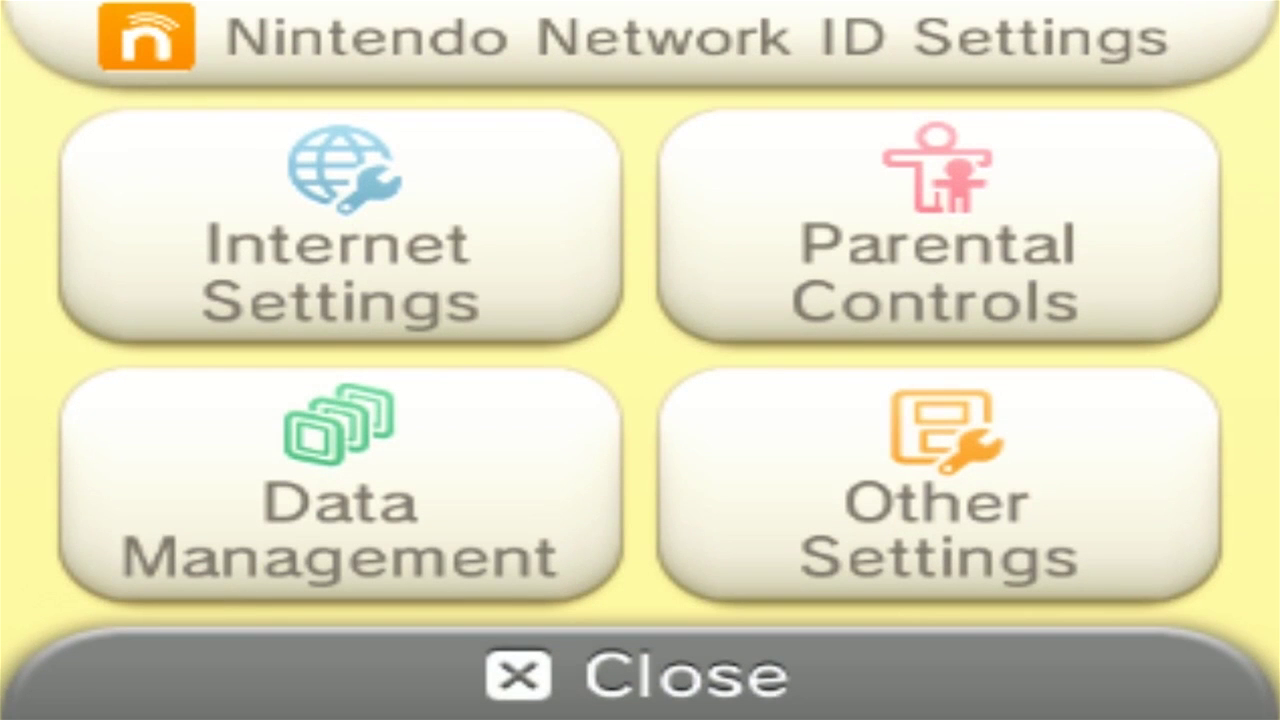
- Show Pokémon ΩR / αS in Data Management's StreetPass Management to confirm it is active
click(340, 490)
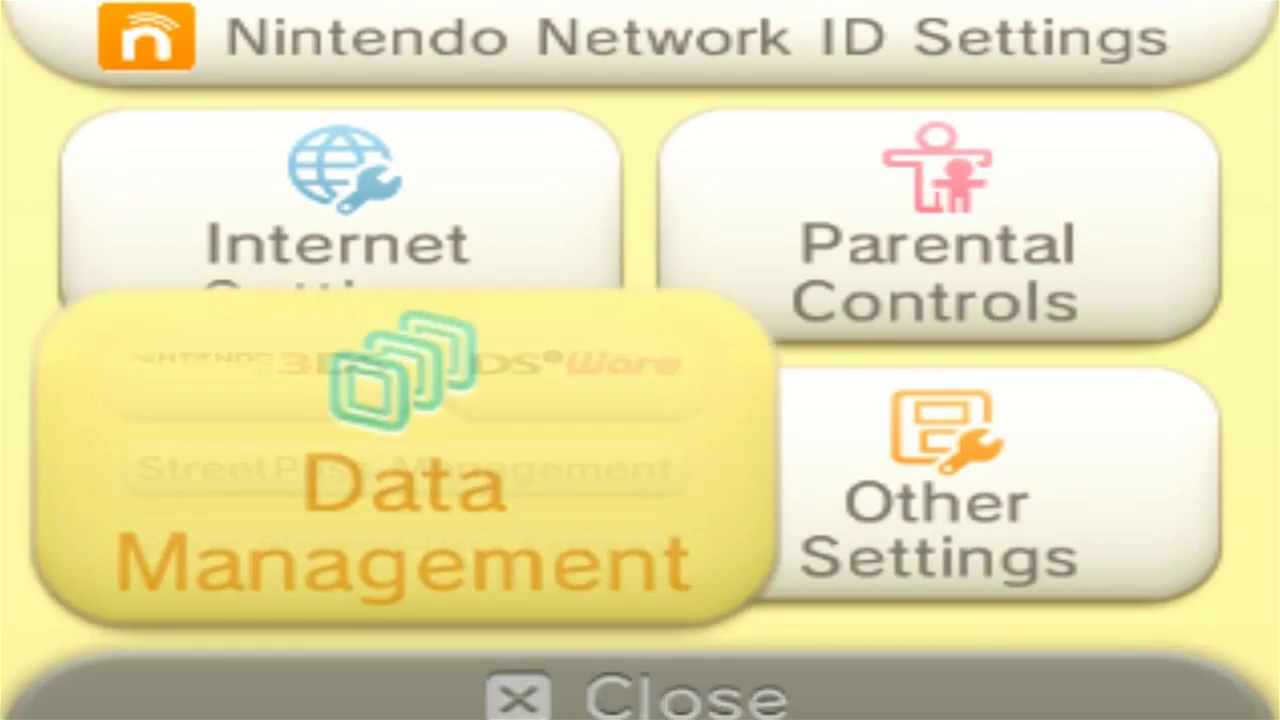
click(640, 380)
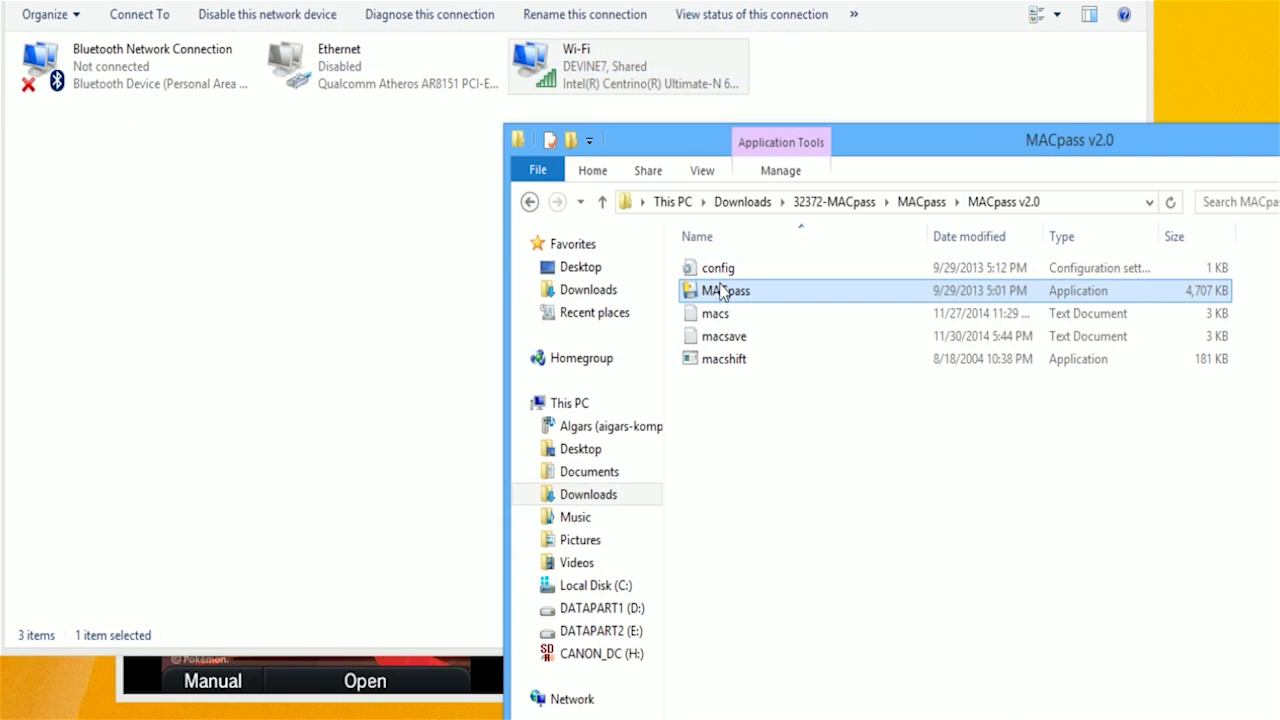
- Launch MACpass 2.0 as administrator and move its window down and left
right_click(722, 290)
click(760, 345)
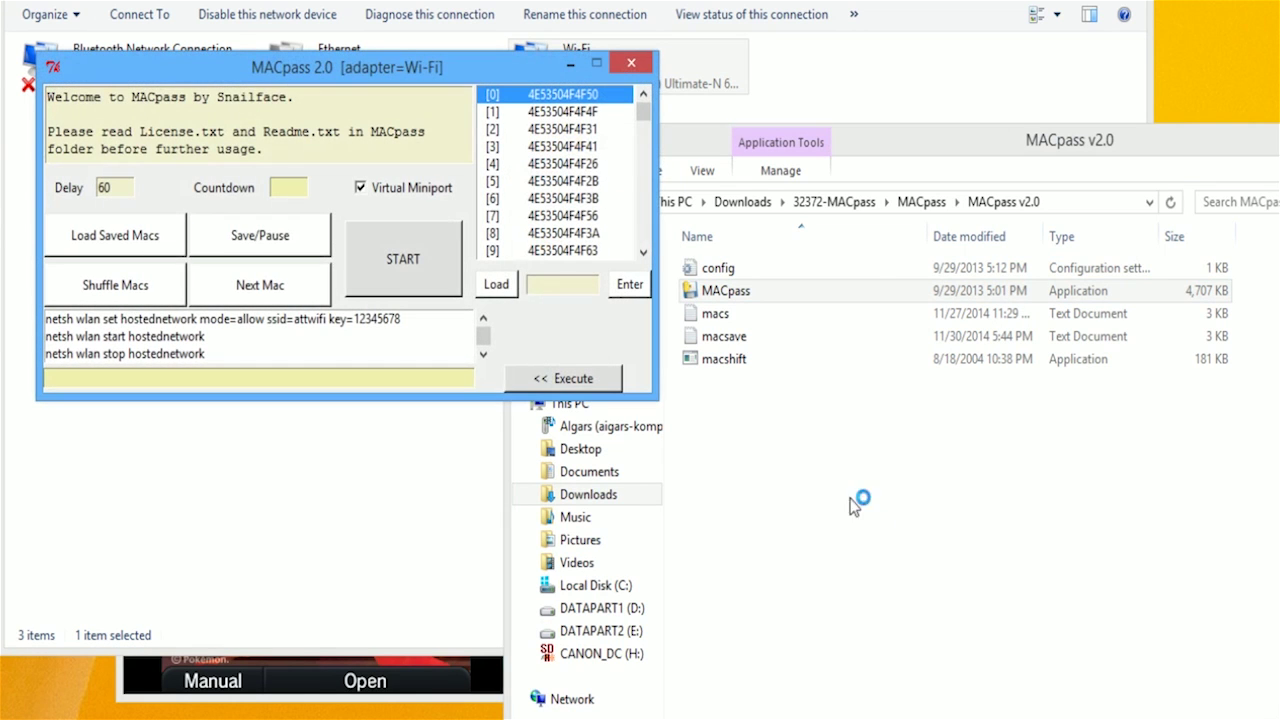
drag(527, 76, 519, 211)
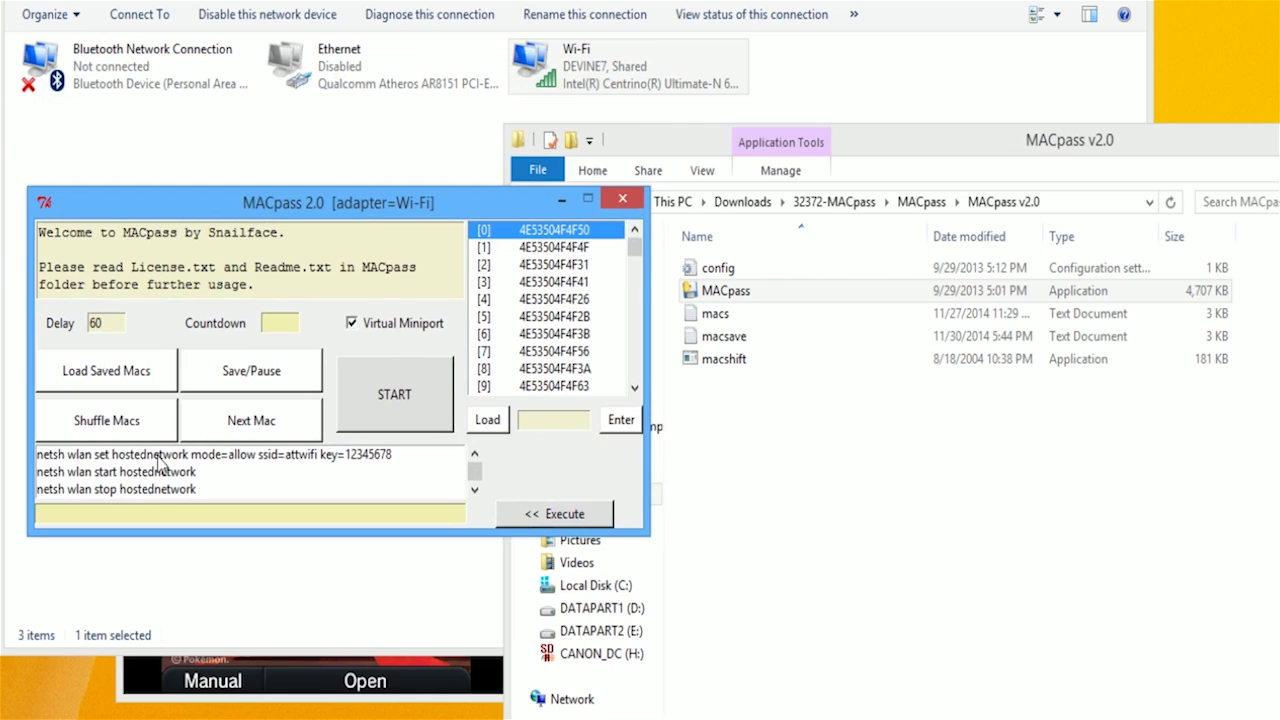
- Load the hosted-network setup command and change its SSID from attwifi to NZ@McD1
click(314, 456)
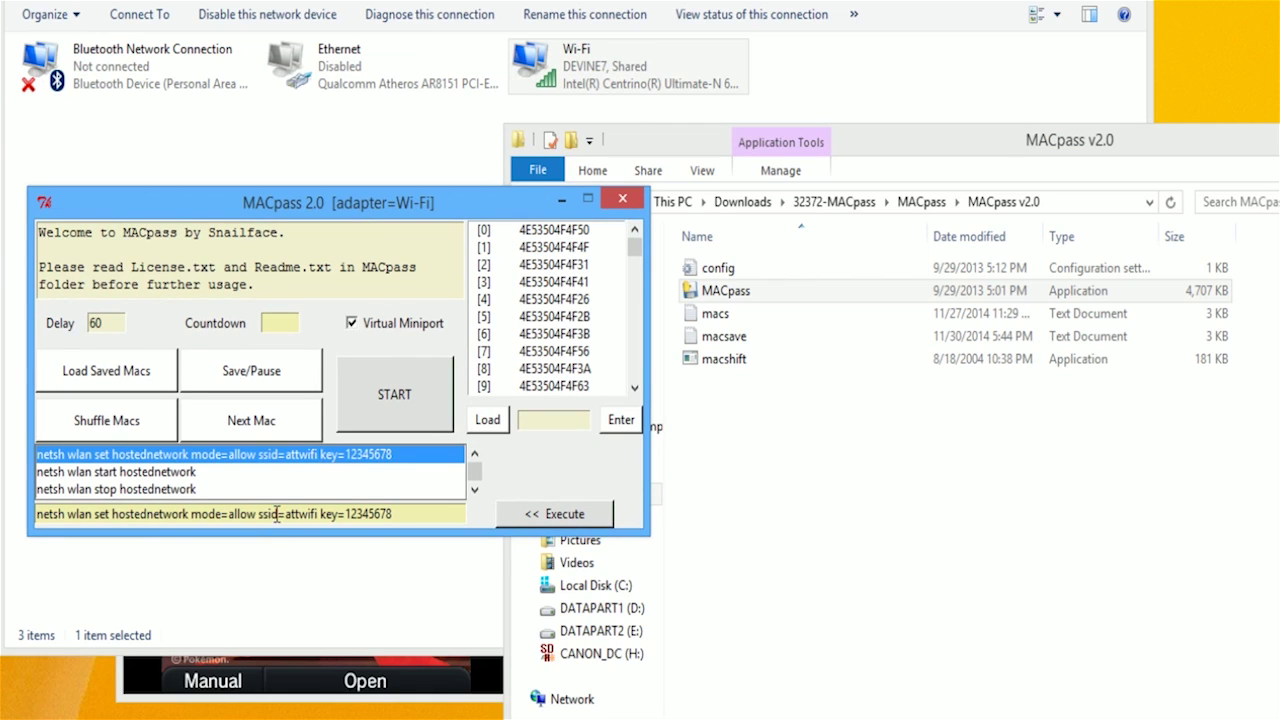
click(314, 514)
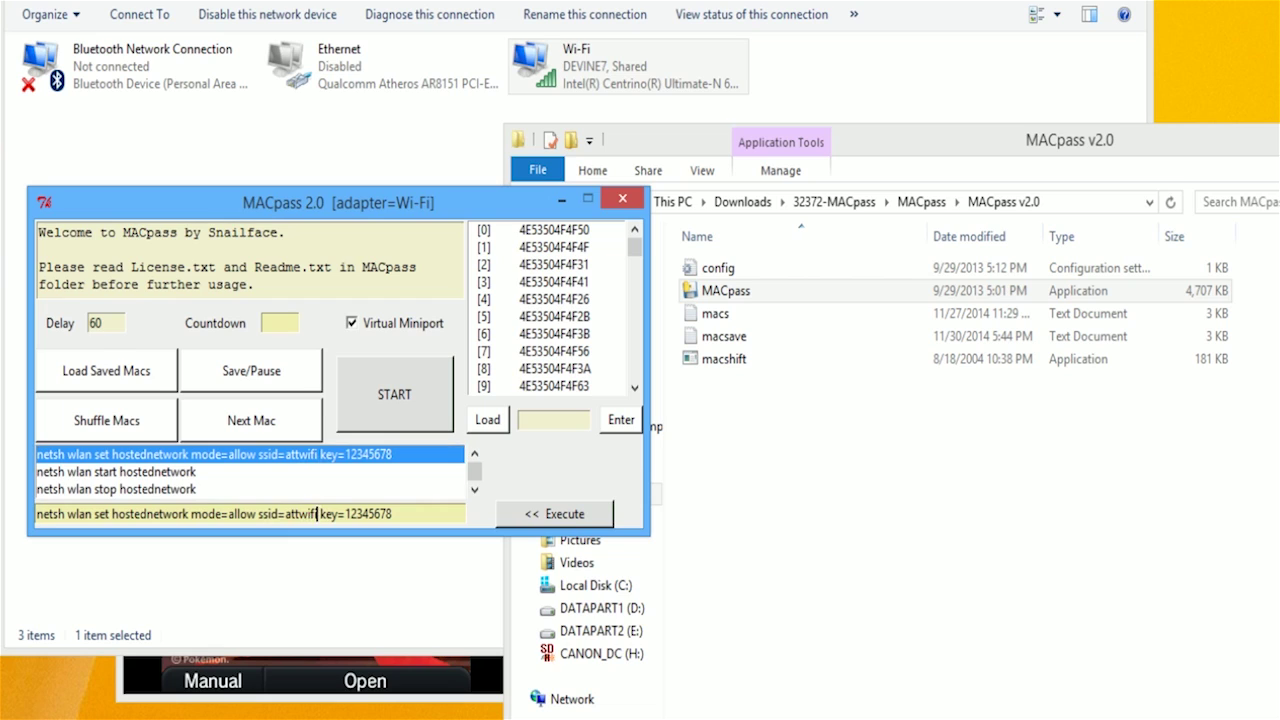
key(BackSpace)
key(BackSpace)
key(BackSpace)
key(BackSpace)
key(BackSpace)
key(BackSpace)
key(BackSpace)
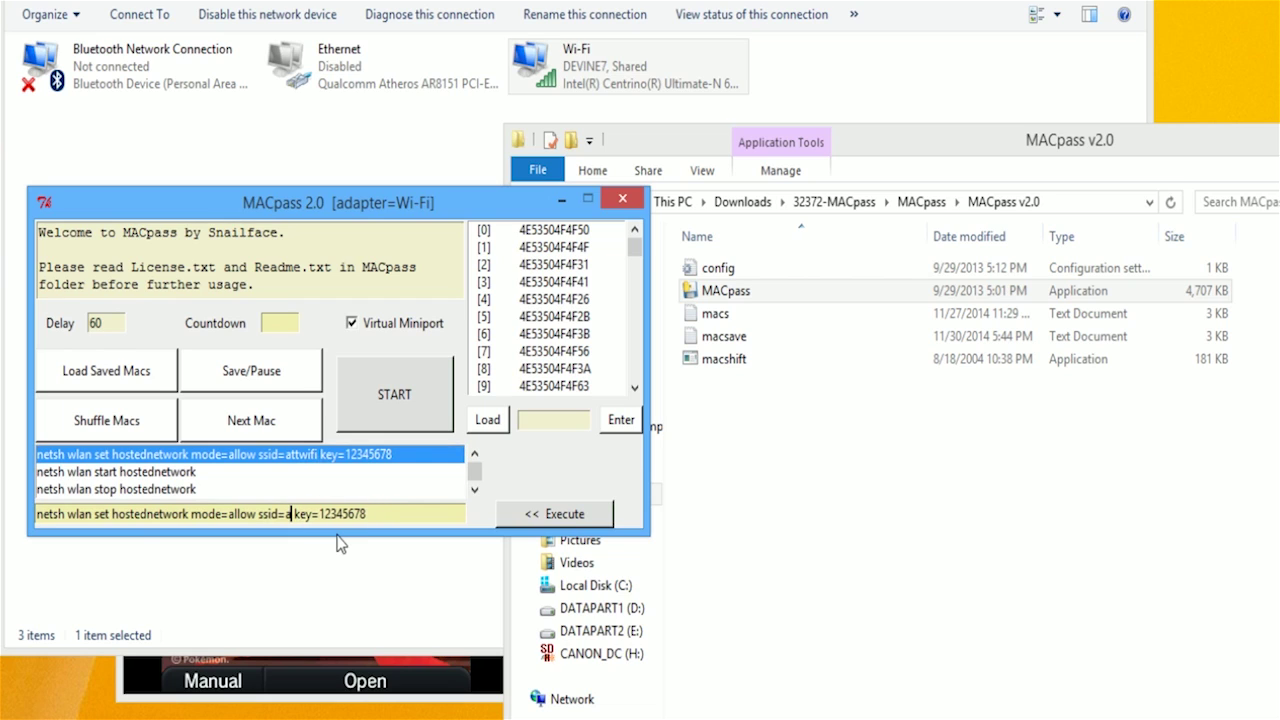
text(NZ@McD1)
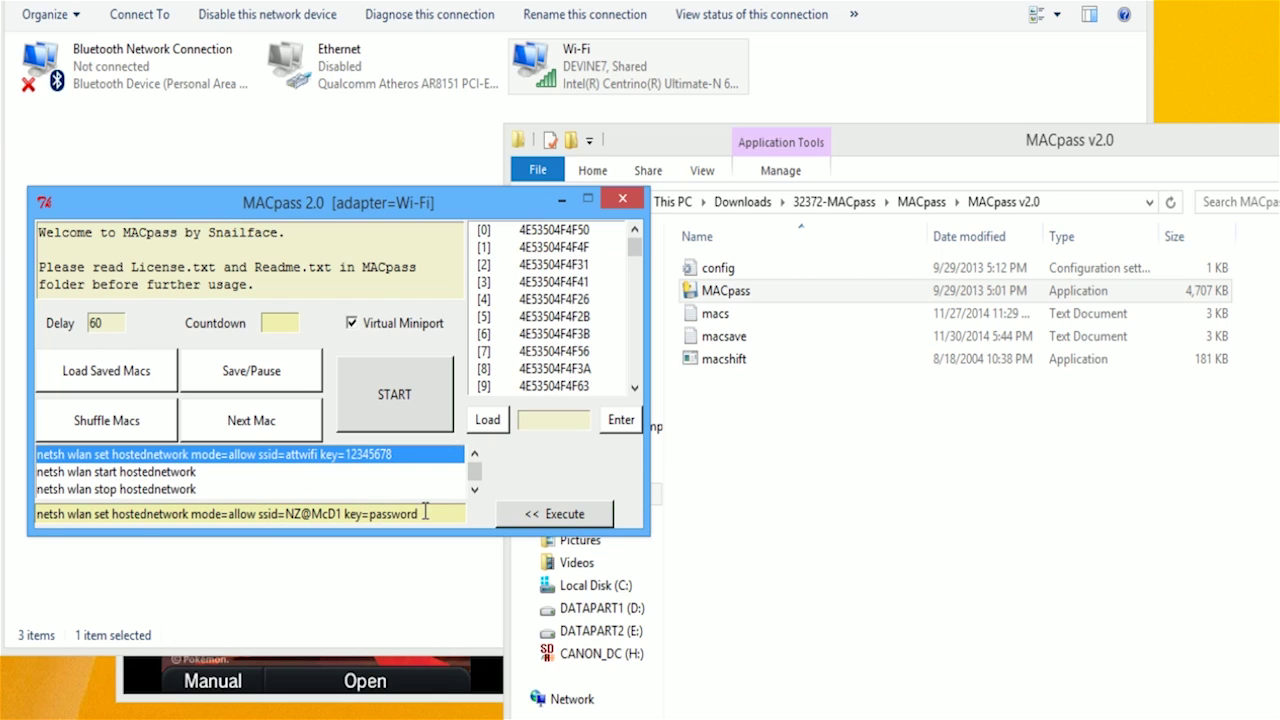
- Execute the NZ@McD1 setup and start-hostednetwork commands, then select Homepass in Network Connections
click(565, 515)
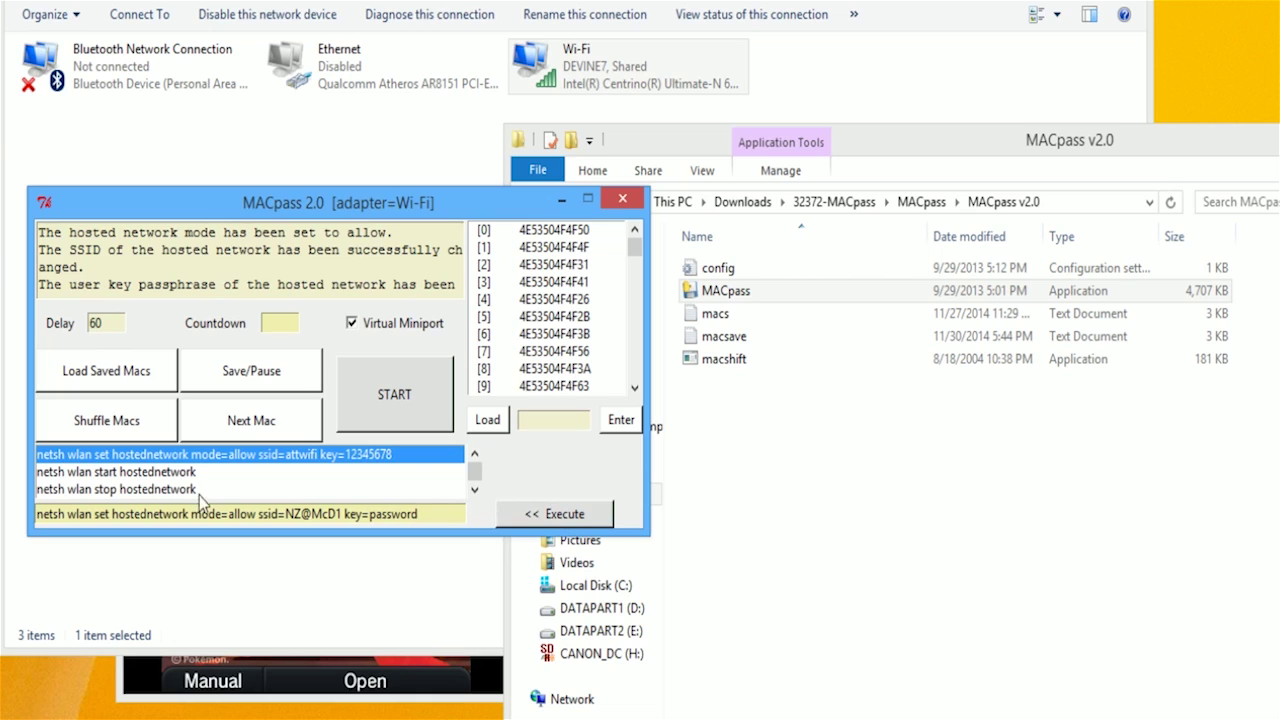
click(163, 474)
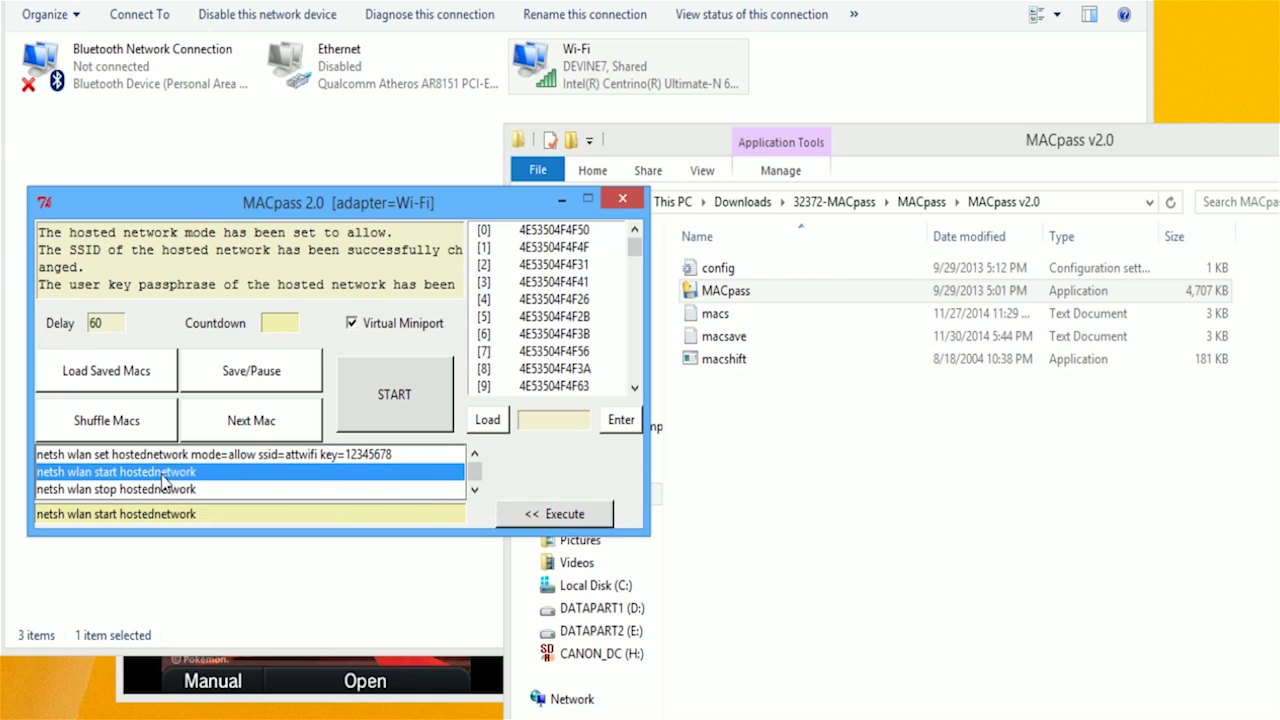
click(563, 517)
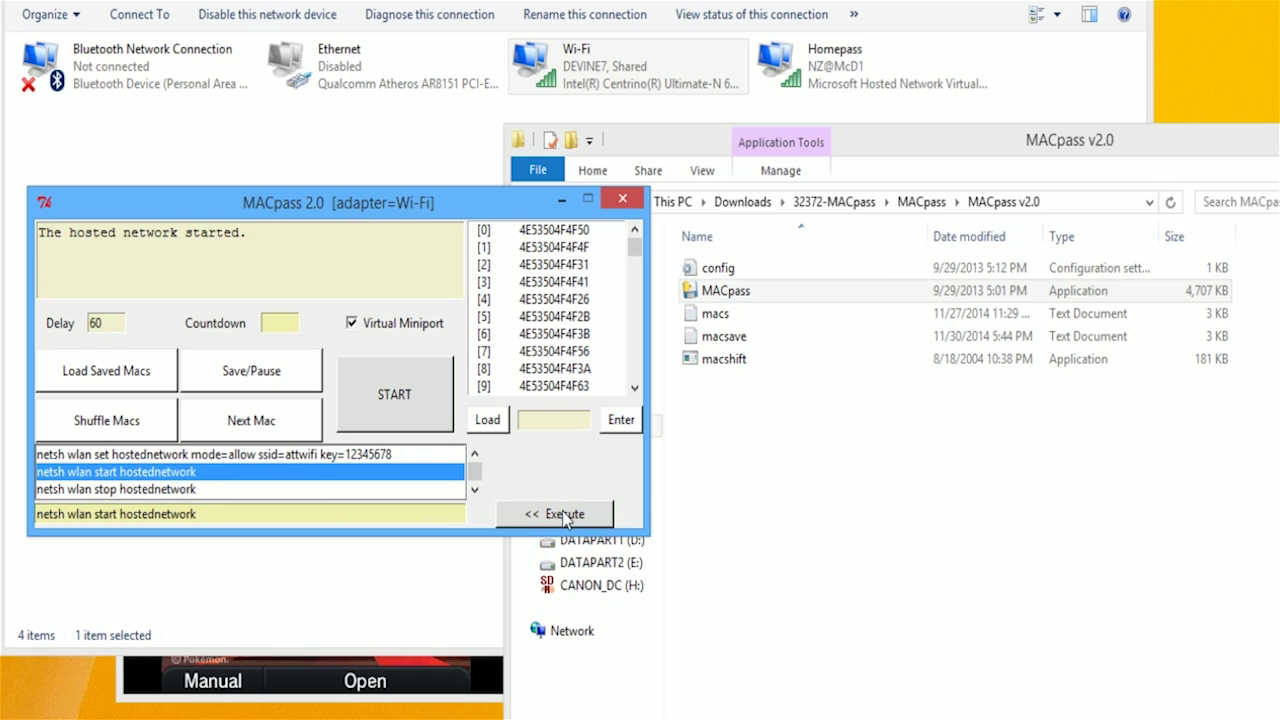
click(829, 80)
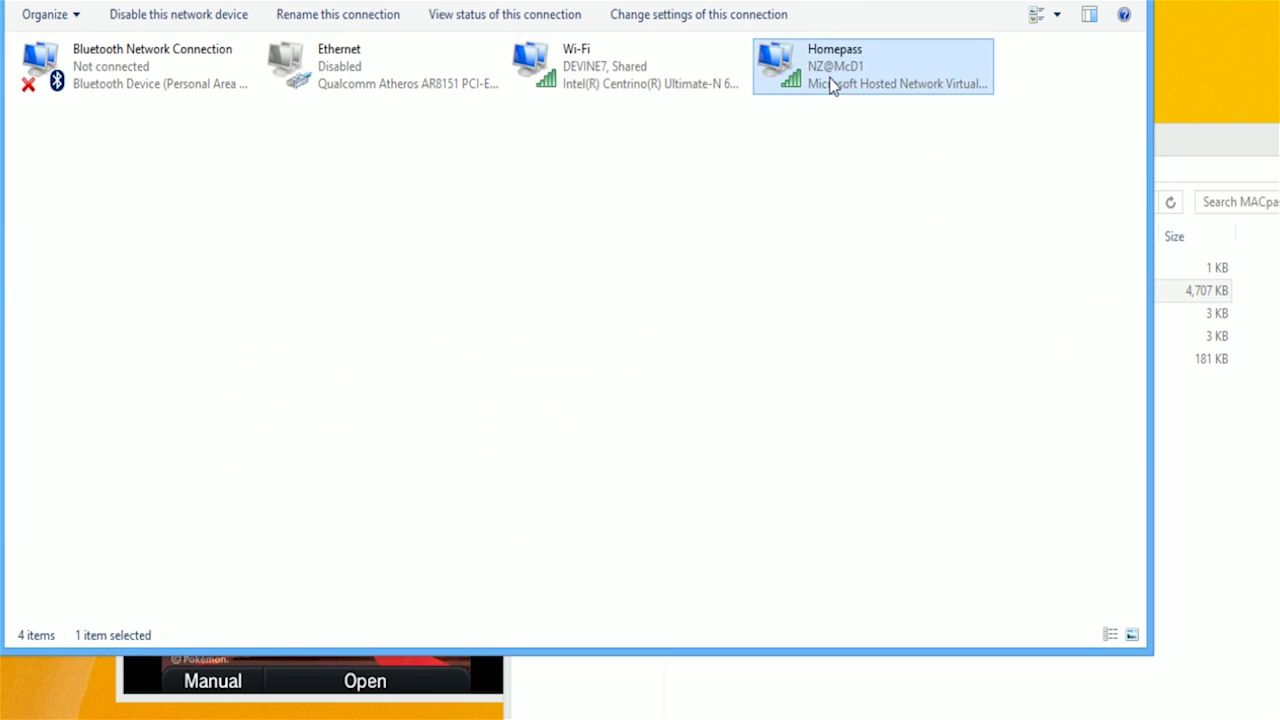
right_click(670, 54)
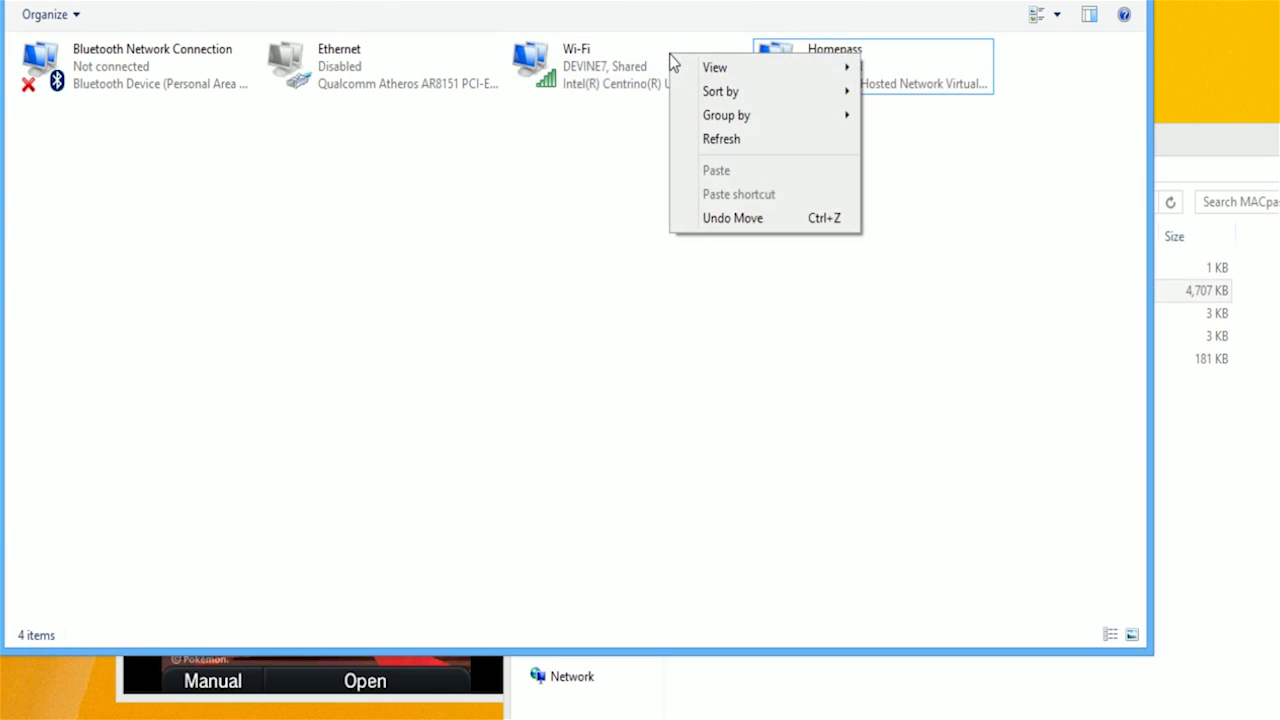
click(633, 61)
right_click(633, 68)
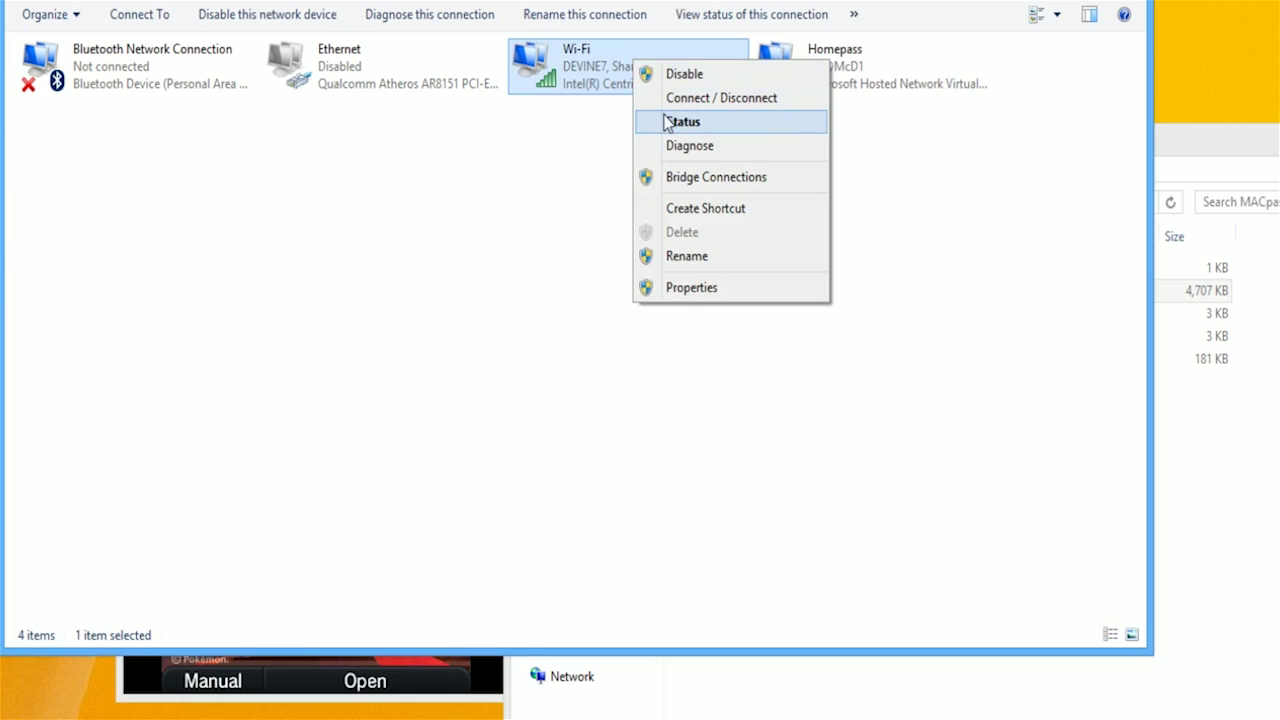
click(672, 287)
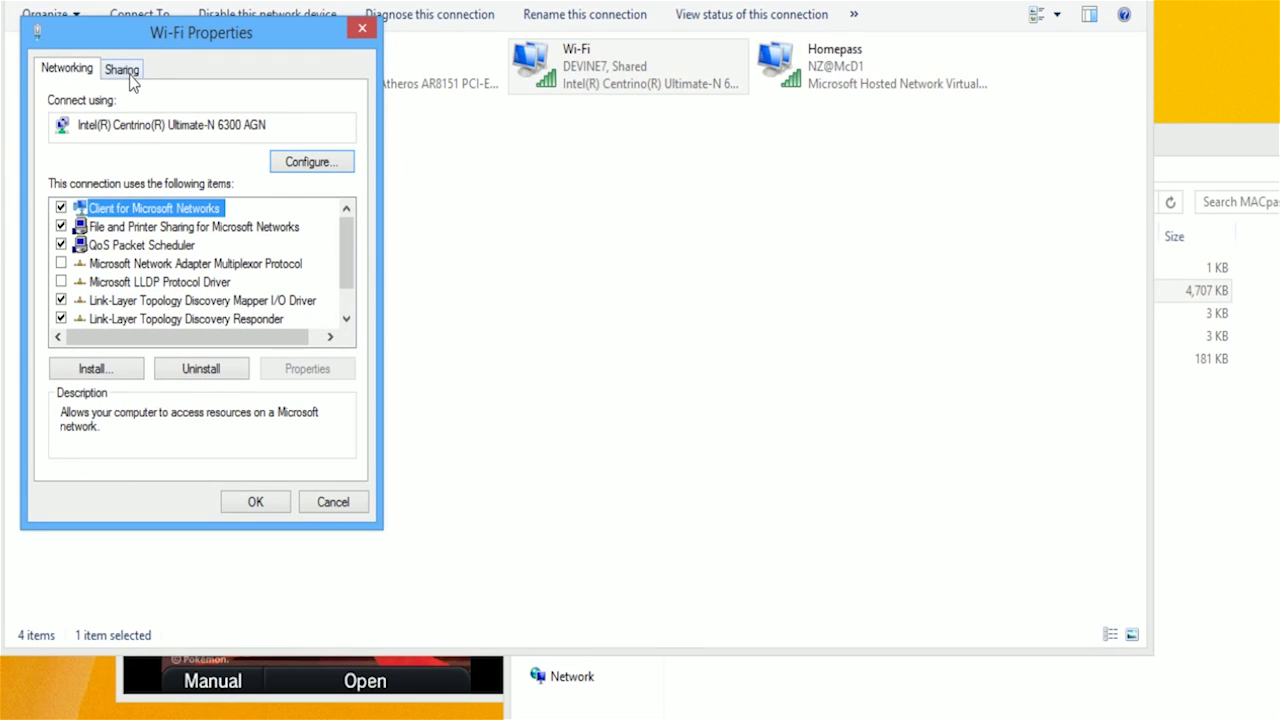
click(128, 72)
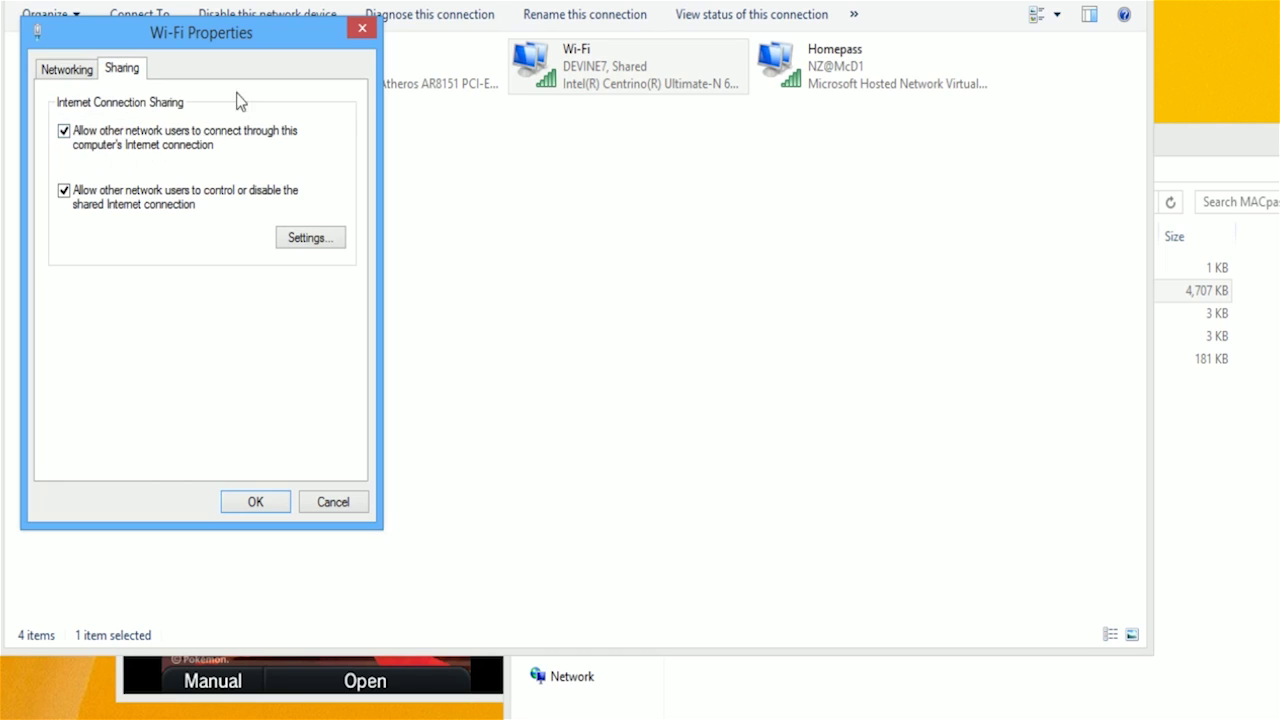
click(236, 502)
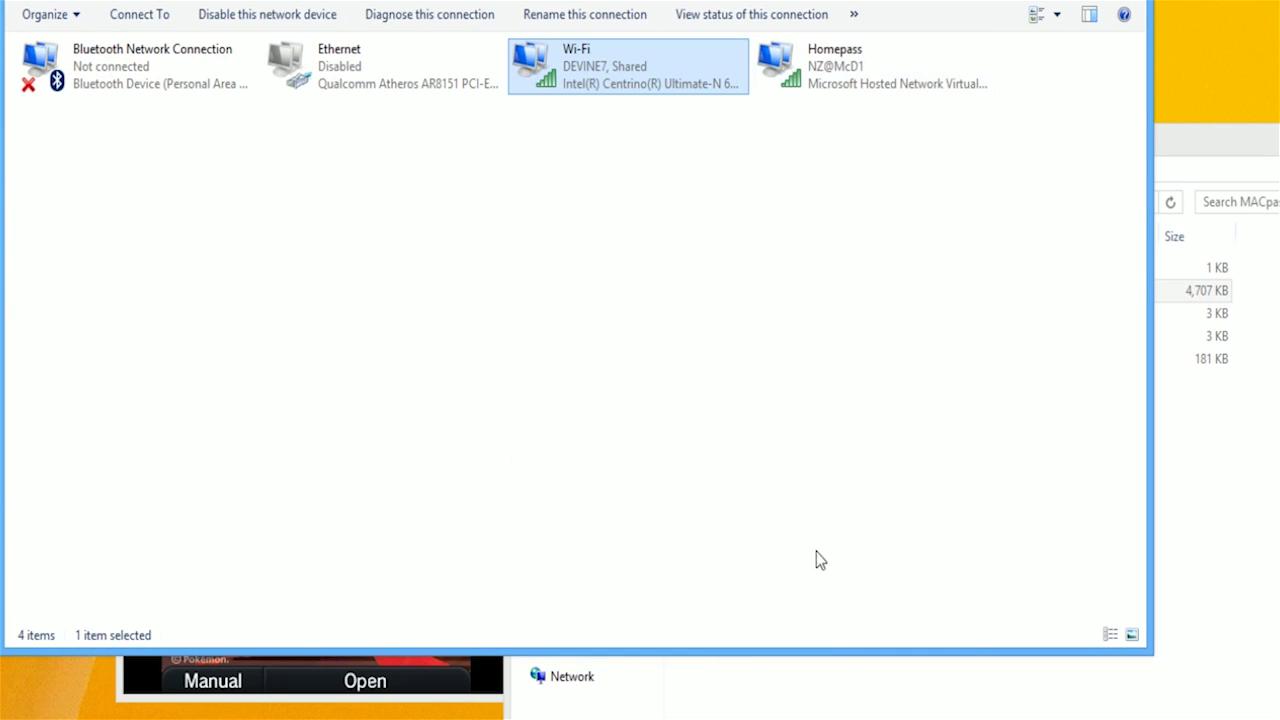
- Paste MAC 4E53504F4F43 into MACpass and store it in list entry [0]
key(alt+Tab)
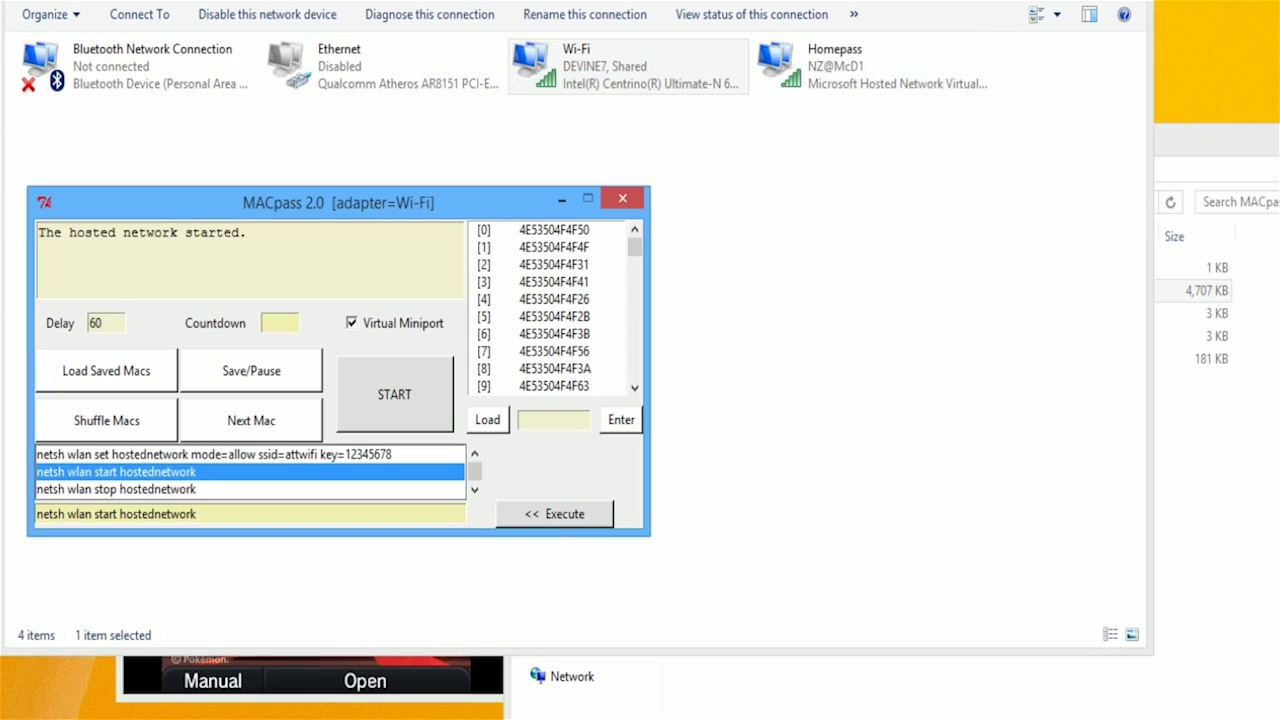
click(586, 424)
text(4E53504F4F63)
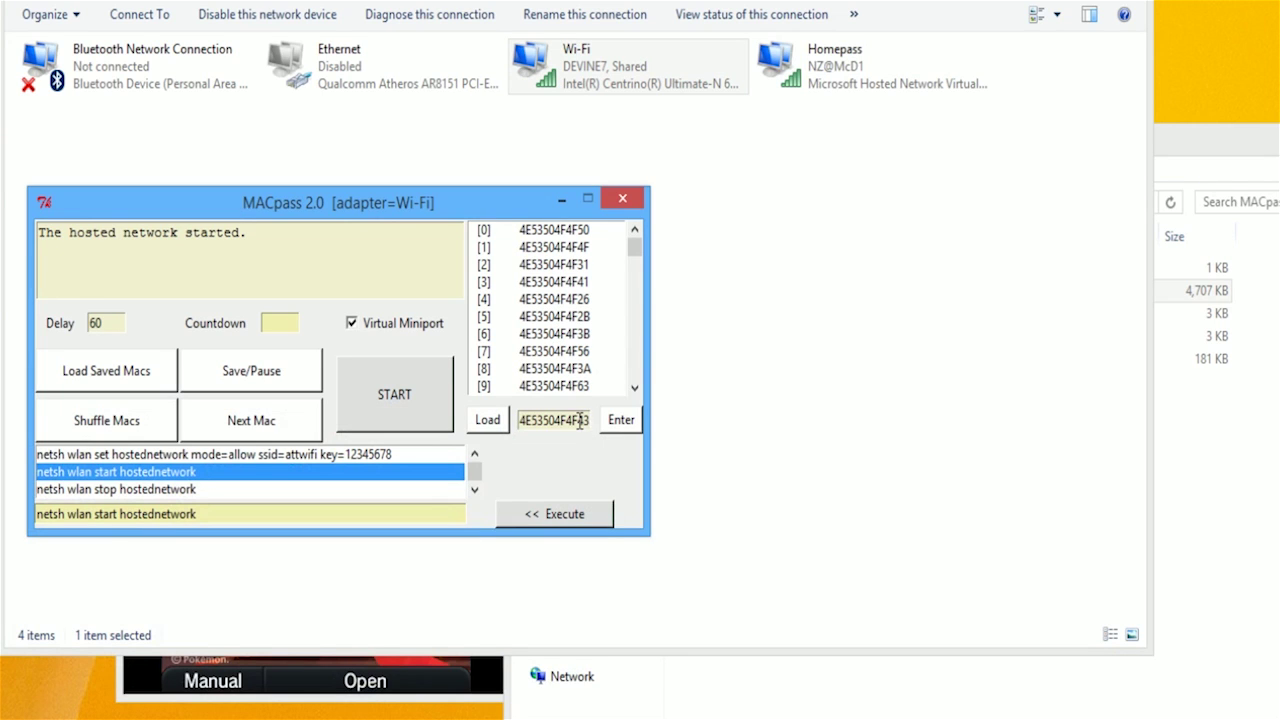
click(620, 424)
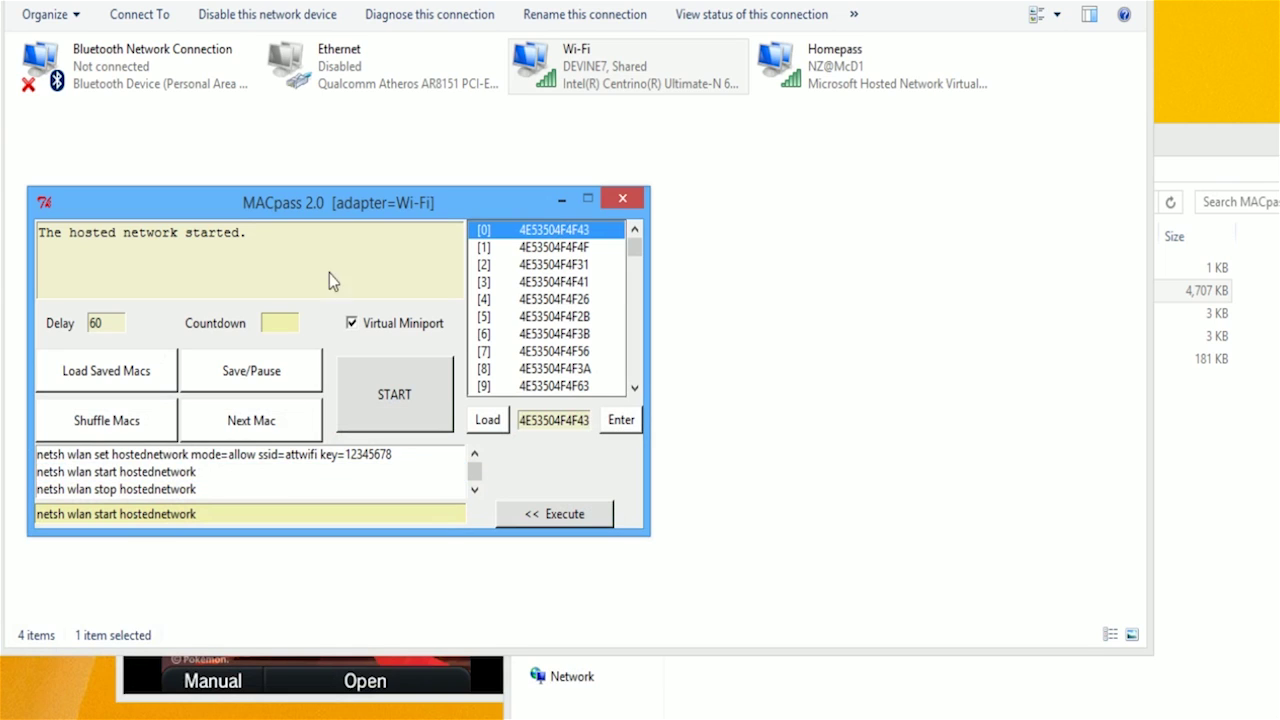
- Set the delay to 400 seconds, select entry [0], and start MAC cycling
double_click(100, 322)
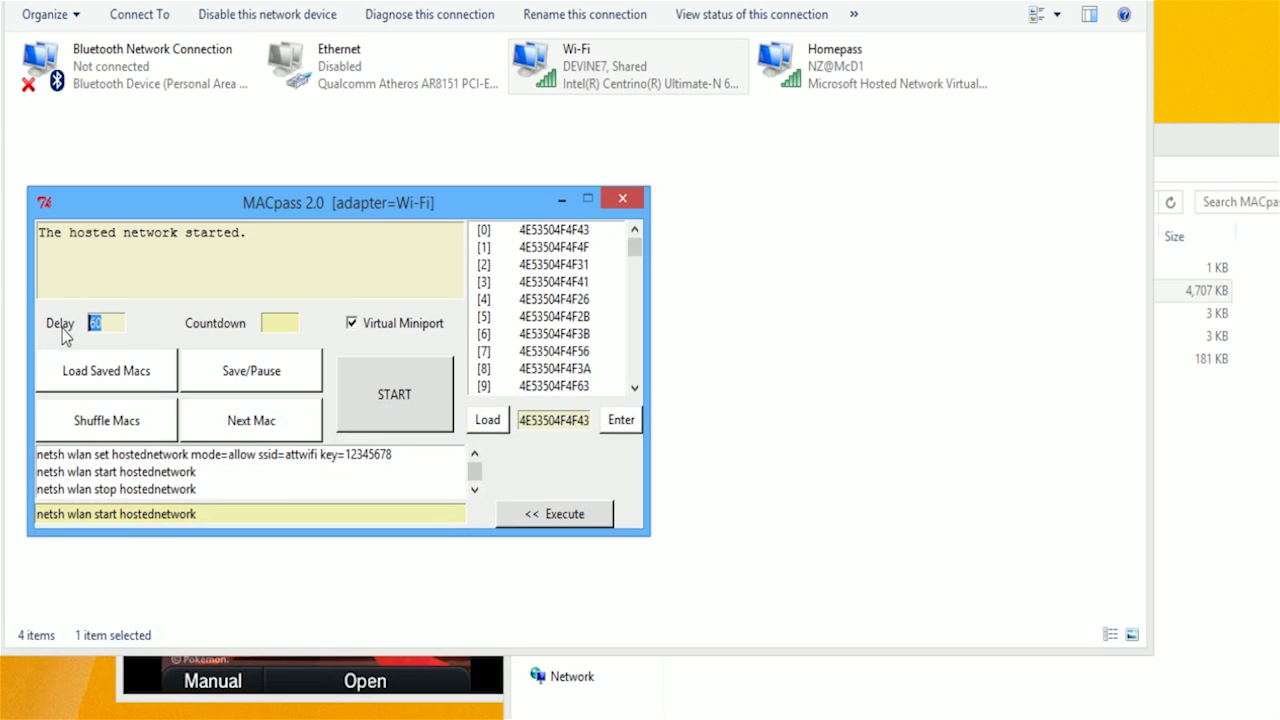
text(400)
click(570, 249)
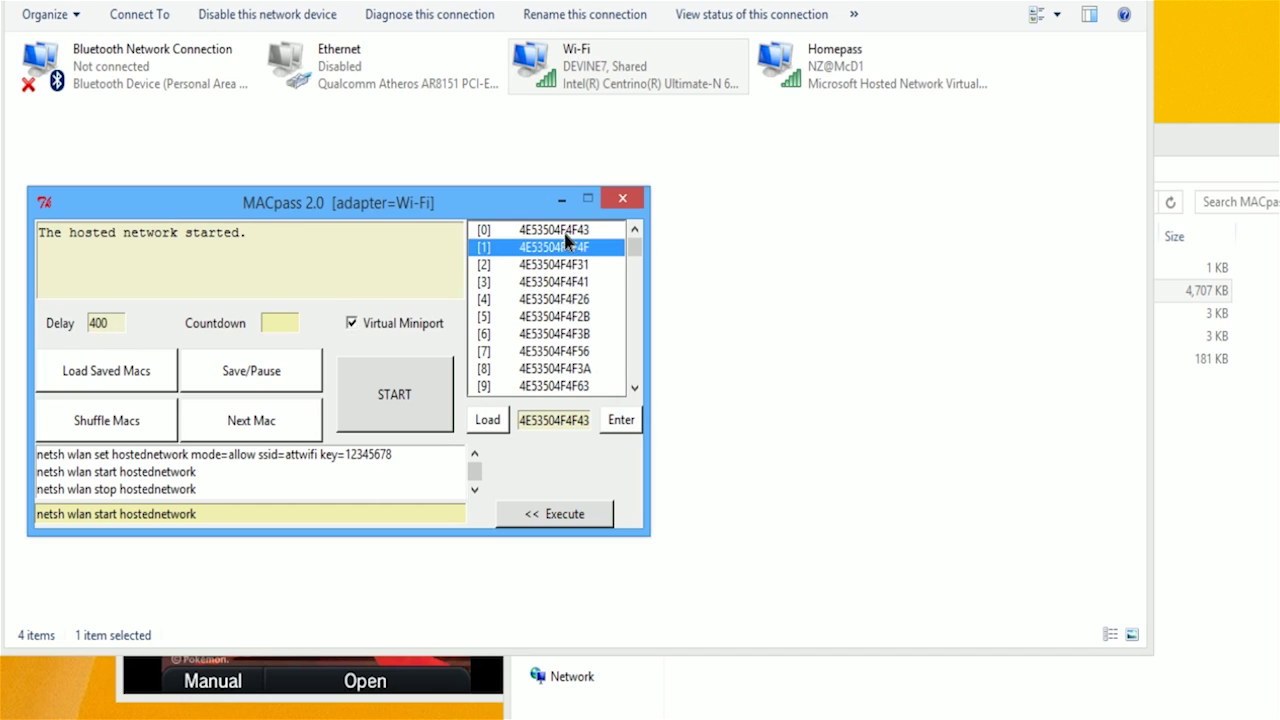
click(566, 234)
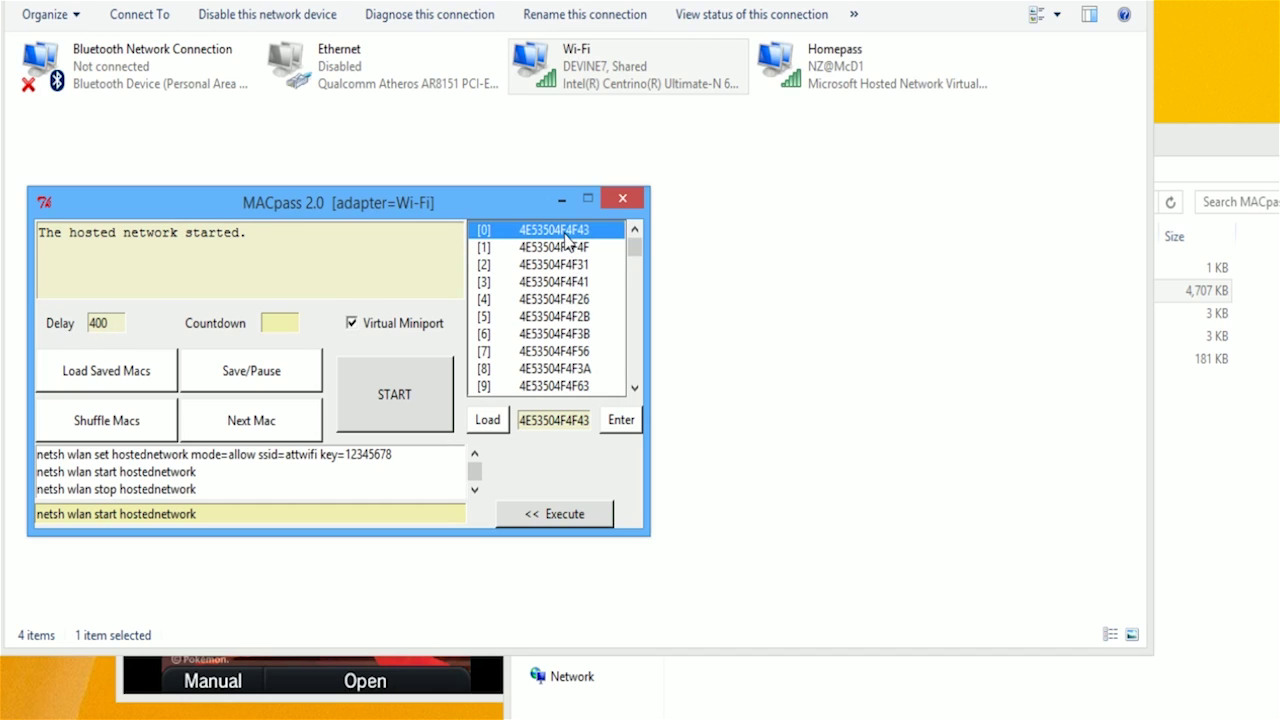
click(395, 407)
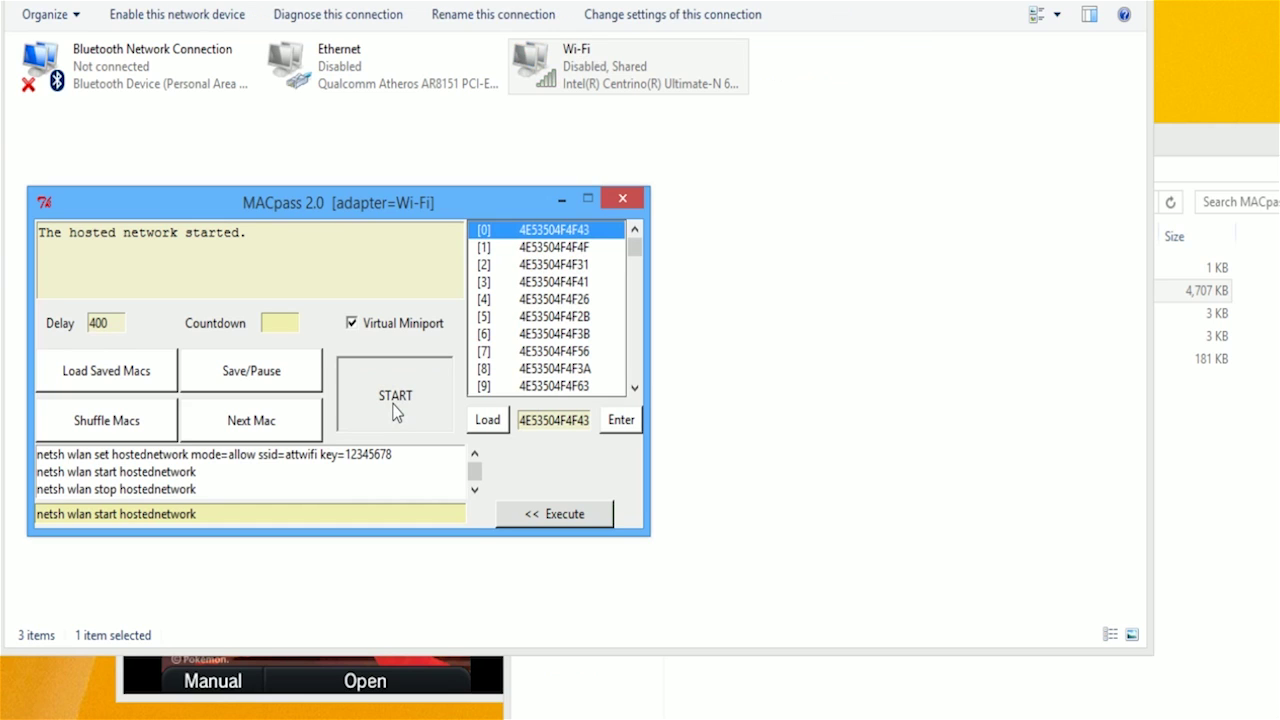
click(396, 412)
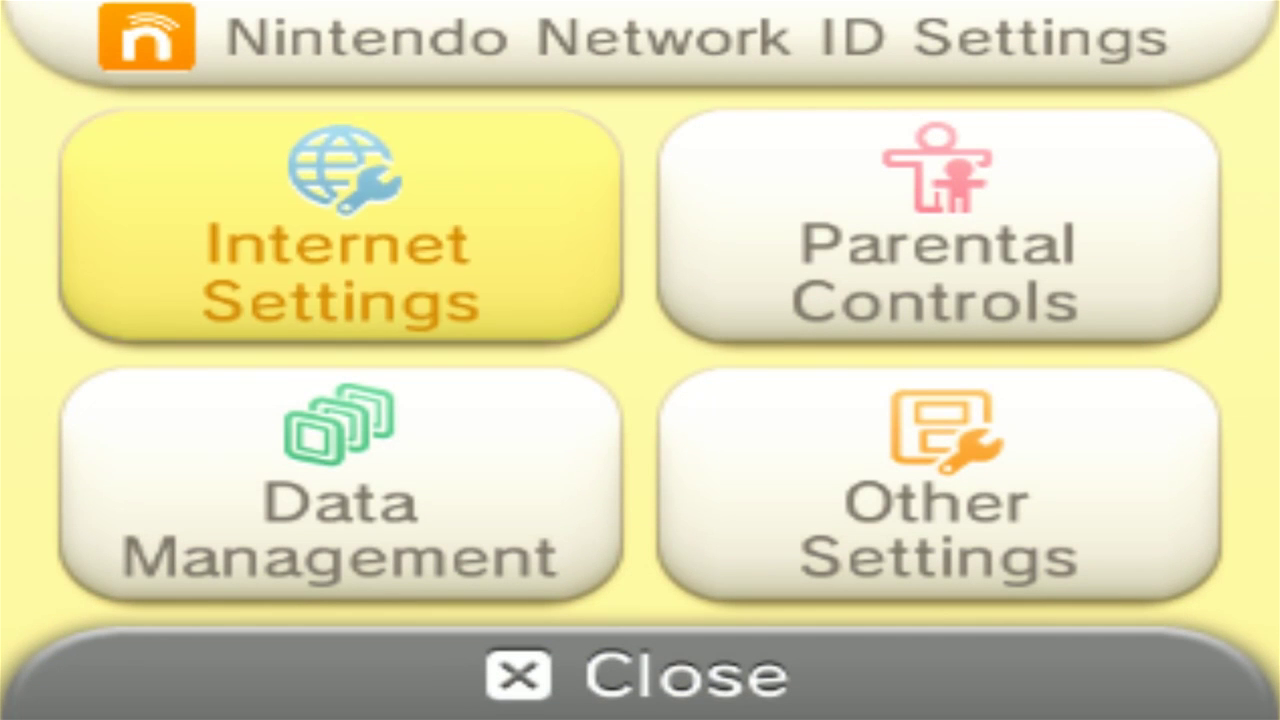
key(a)
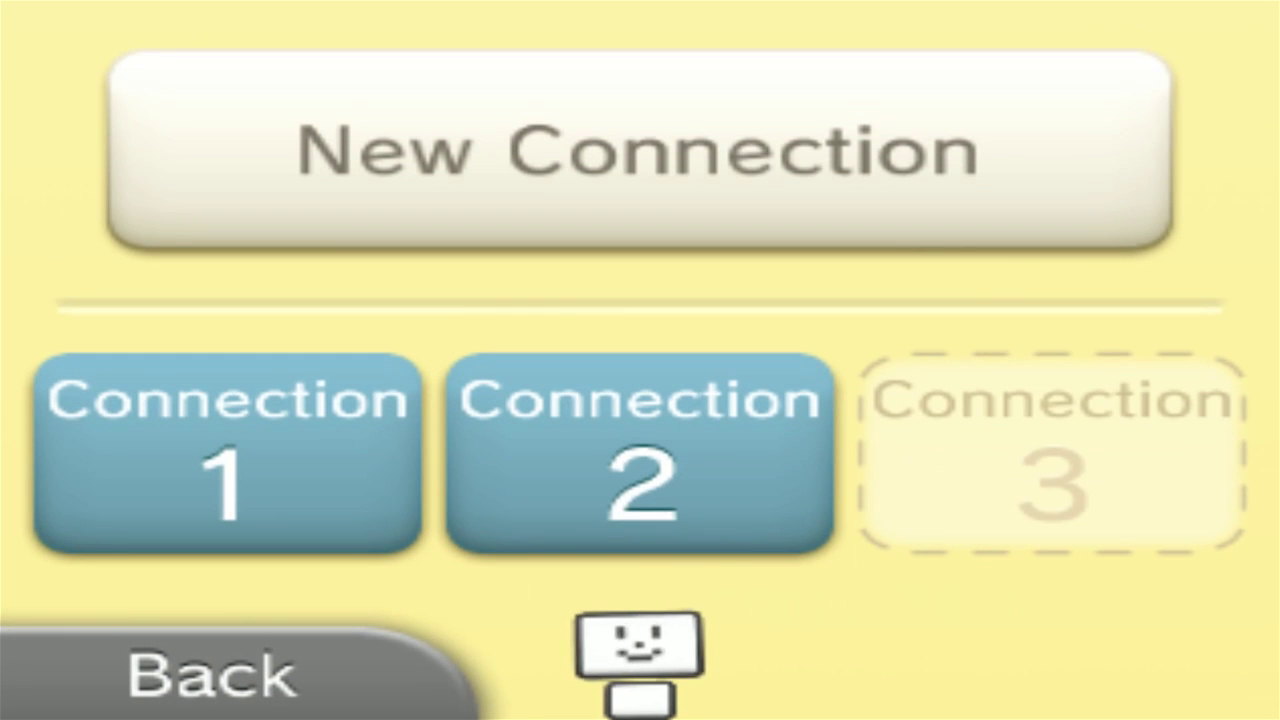
- Start a new manual Wi-Fi connection in Internet Settings and search for access points
key(a)
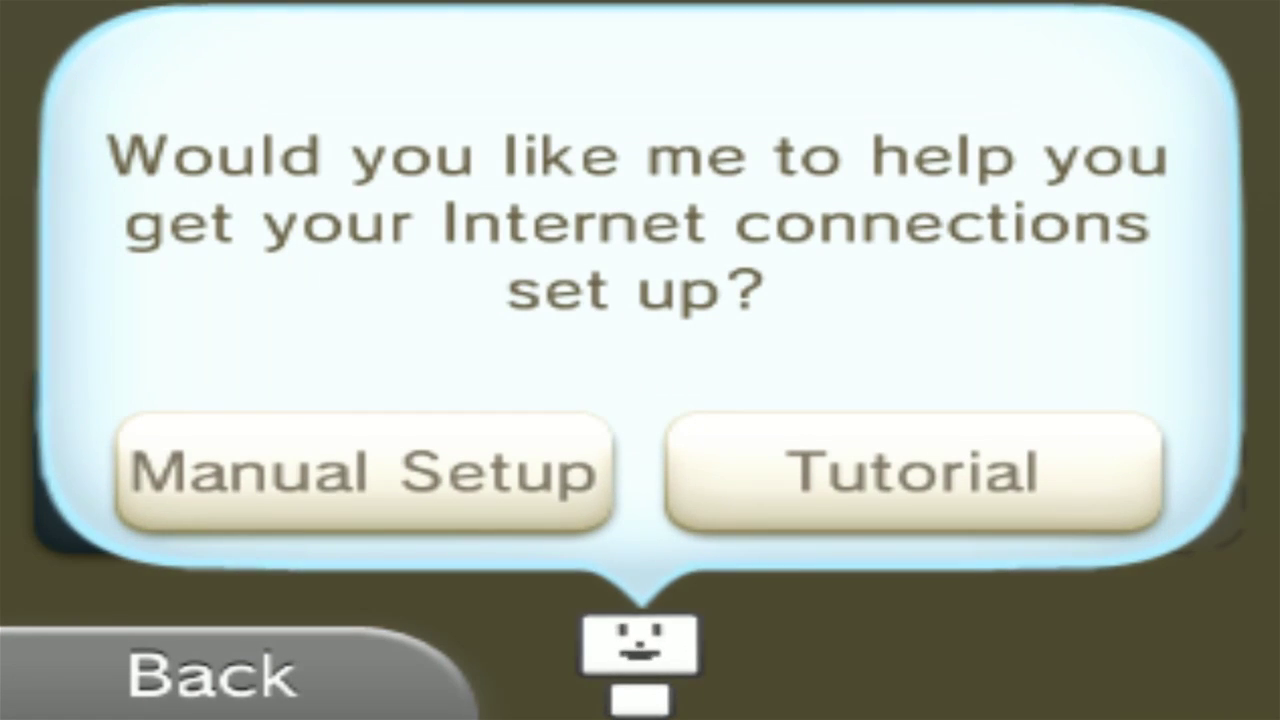
key(a)
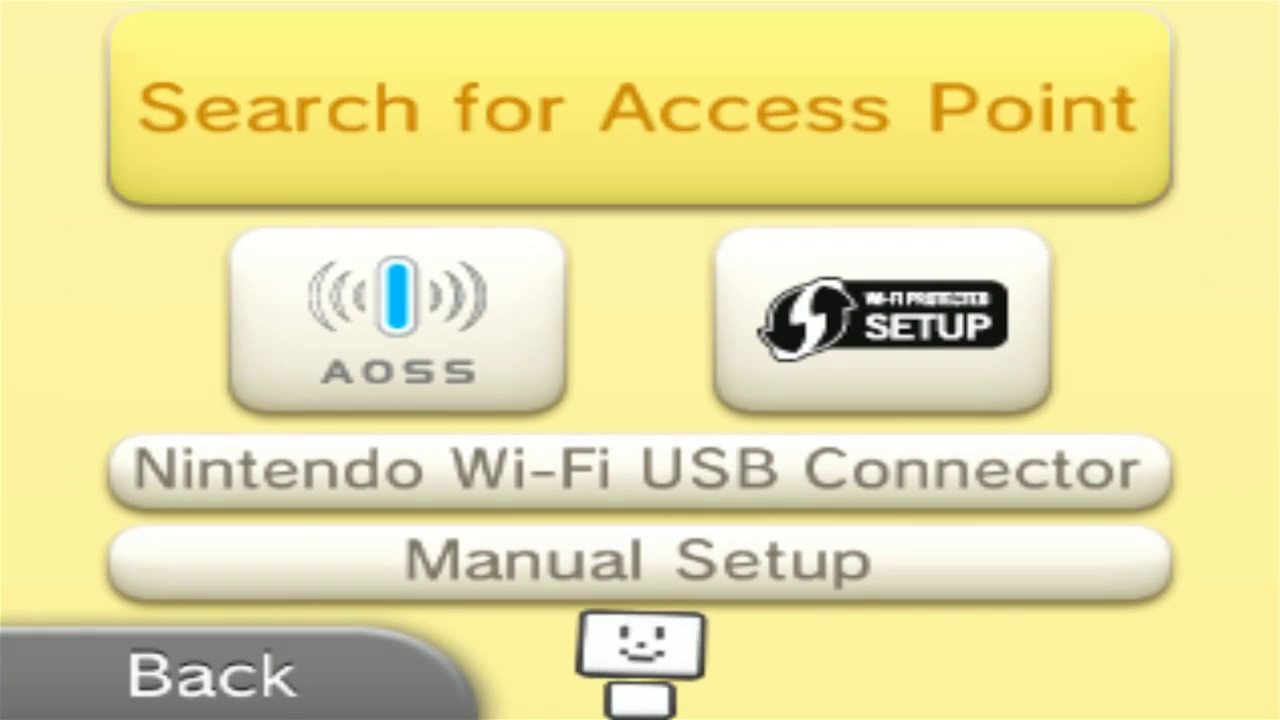
key(a)
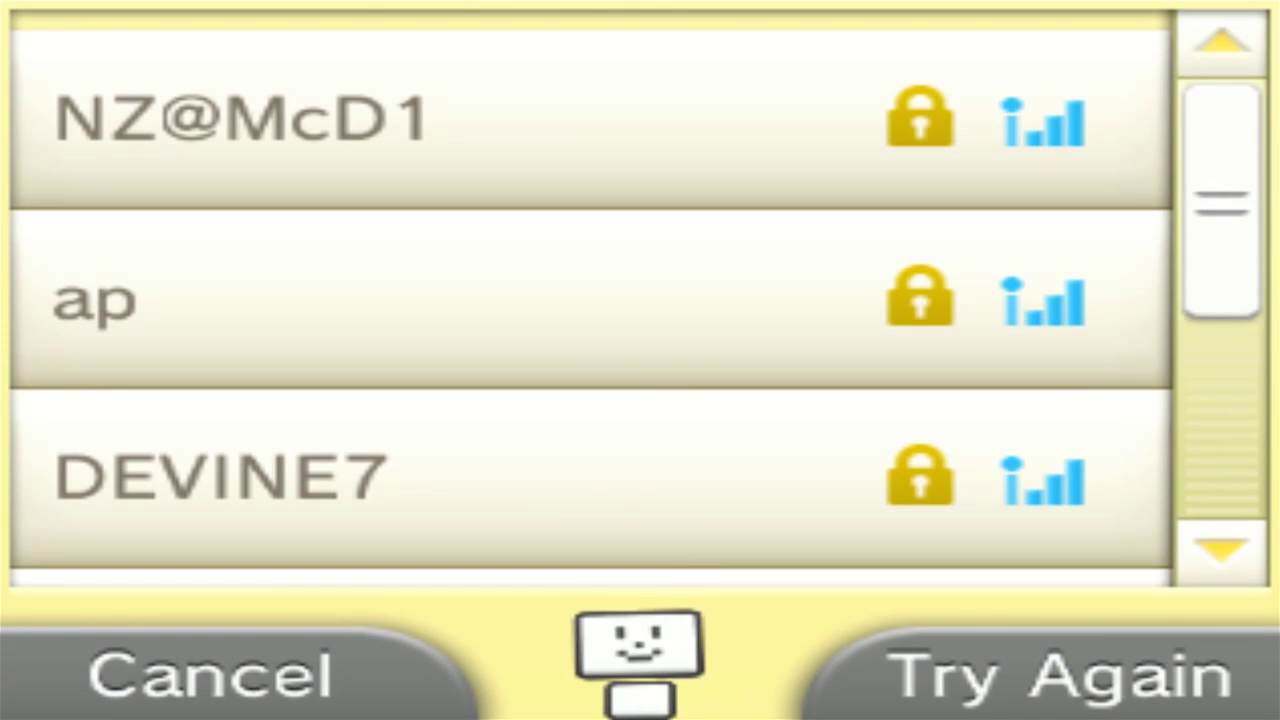
- Choose NZ@McD1, enter its security key, and save it as Connection 3
click(217, 118)
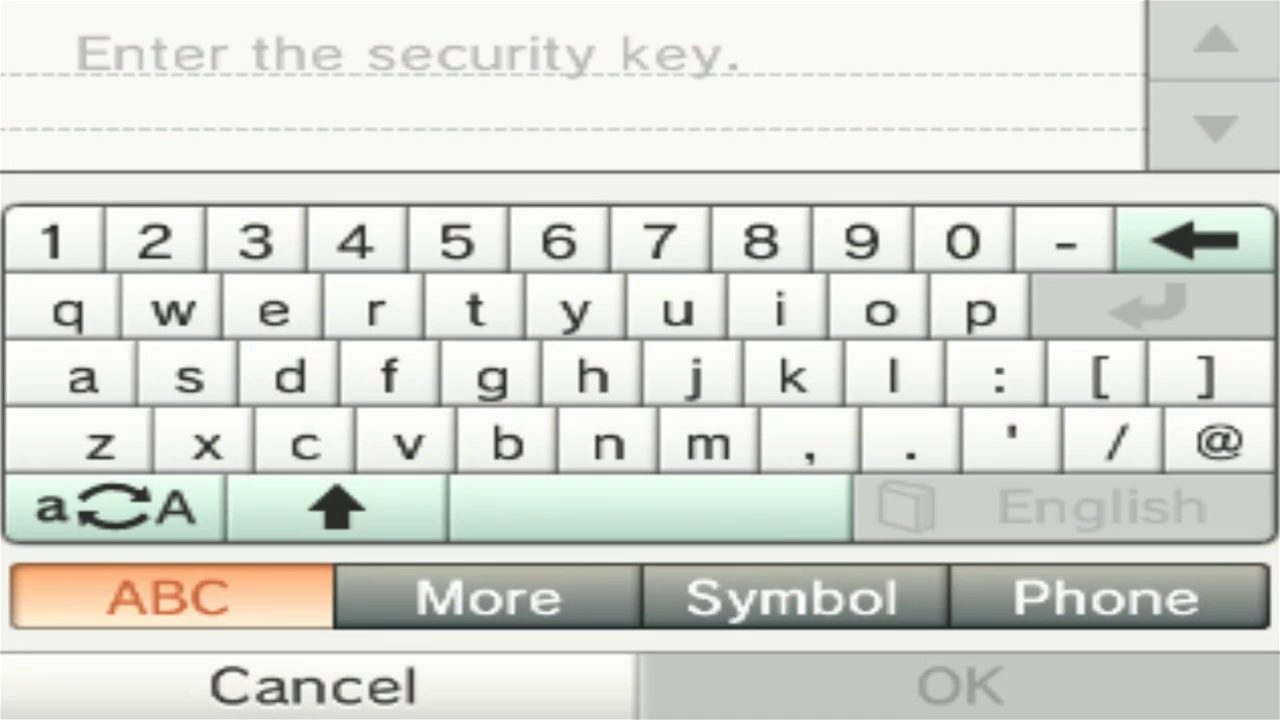
text(passw)
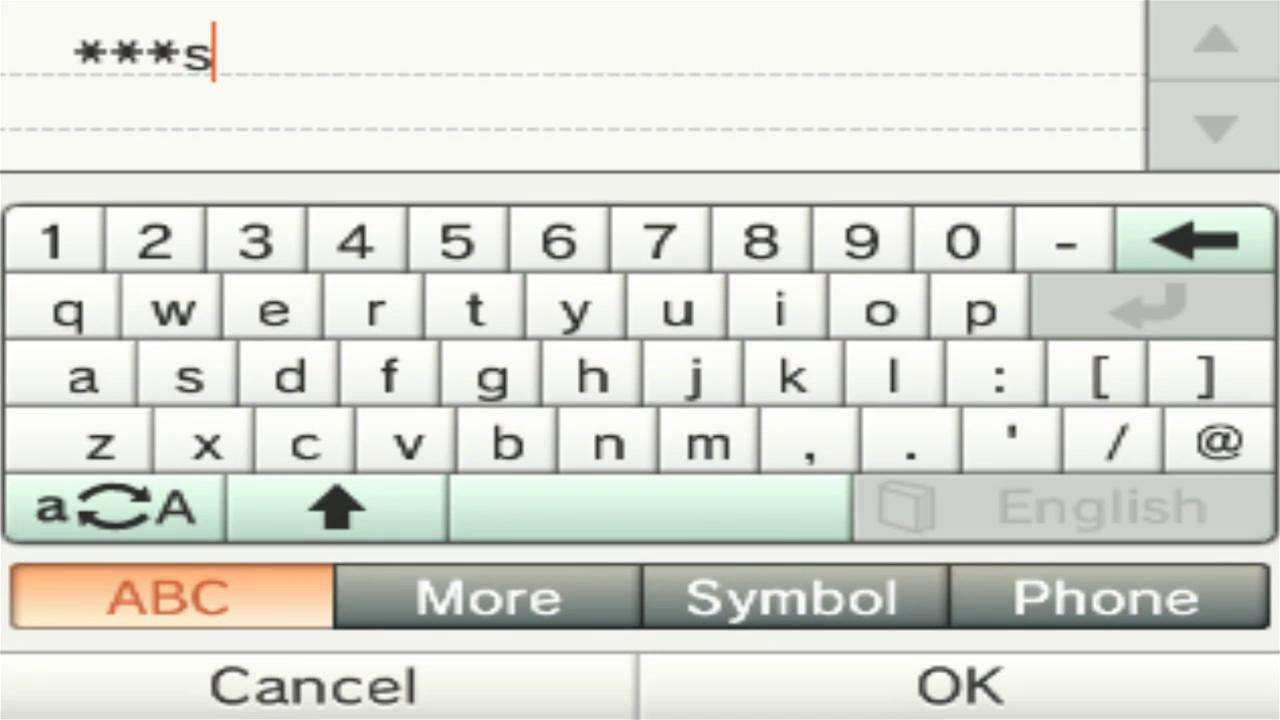
text(ord)
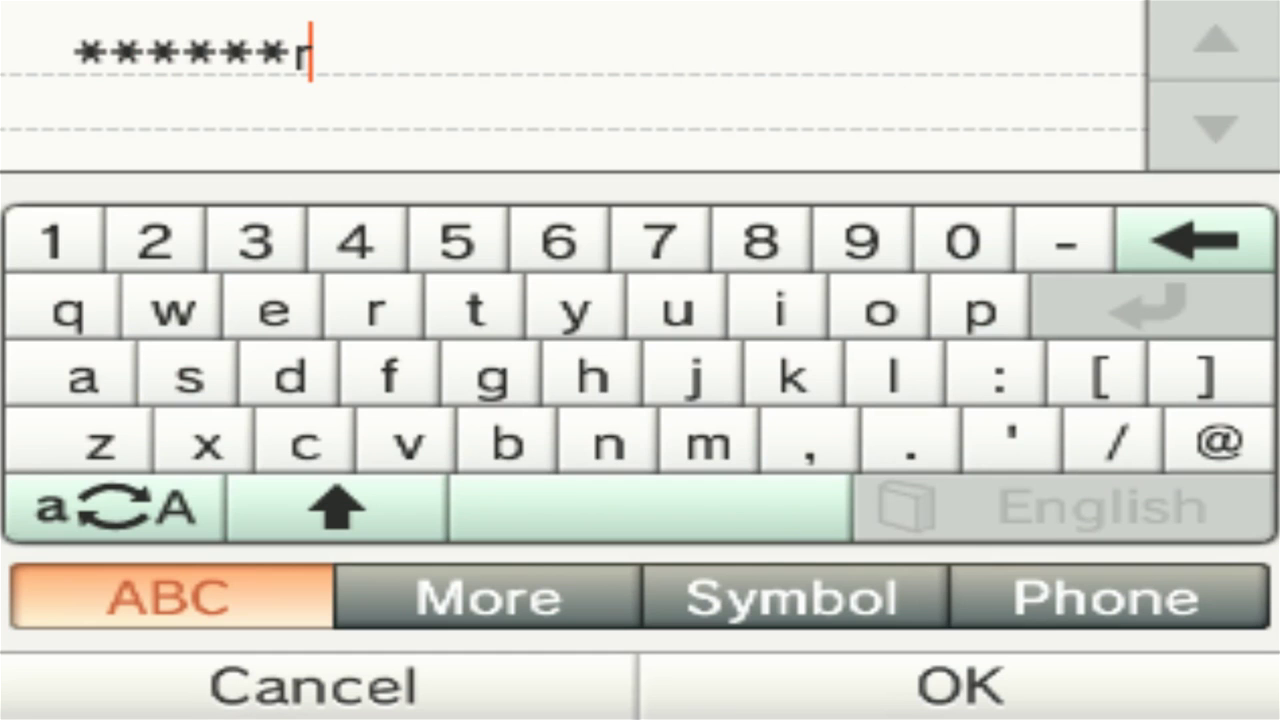
click(960, 686)
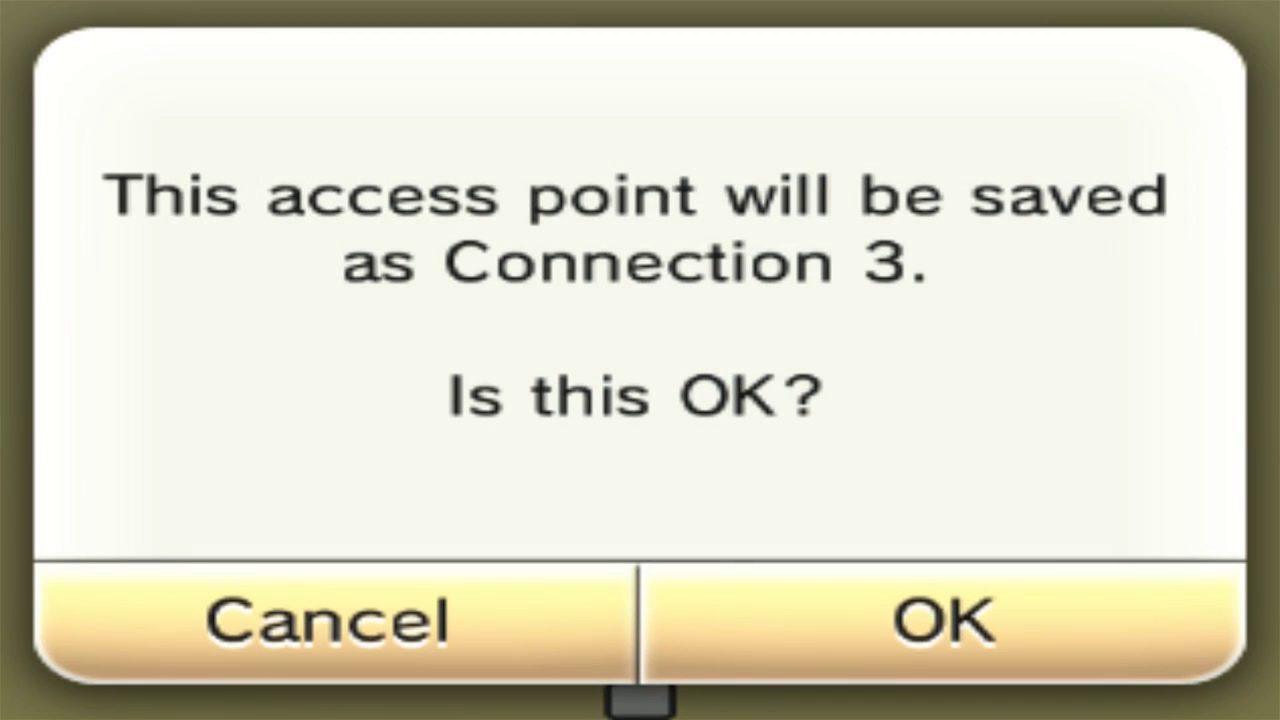
click(943, 617)
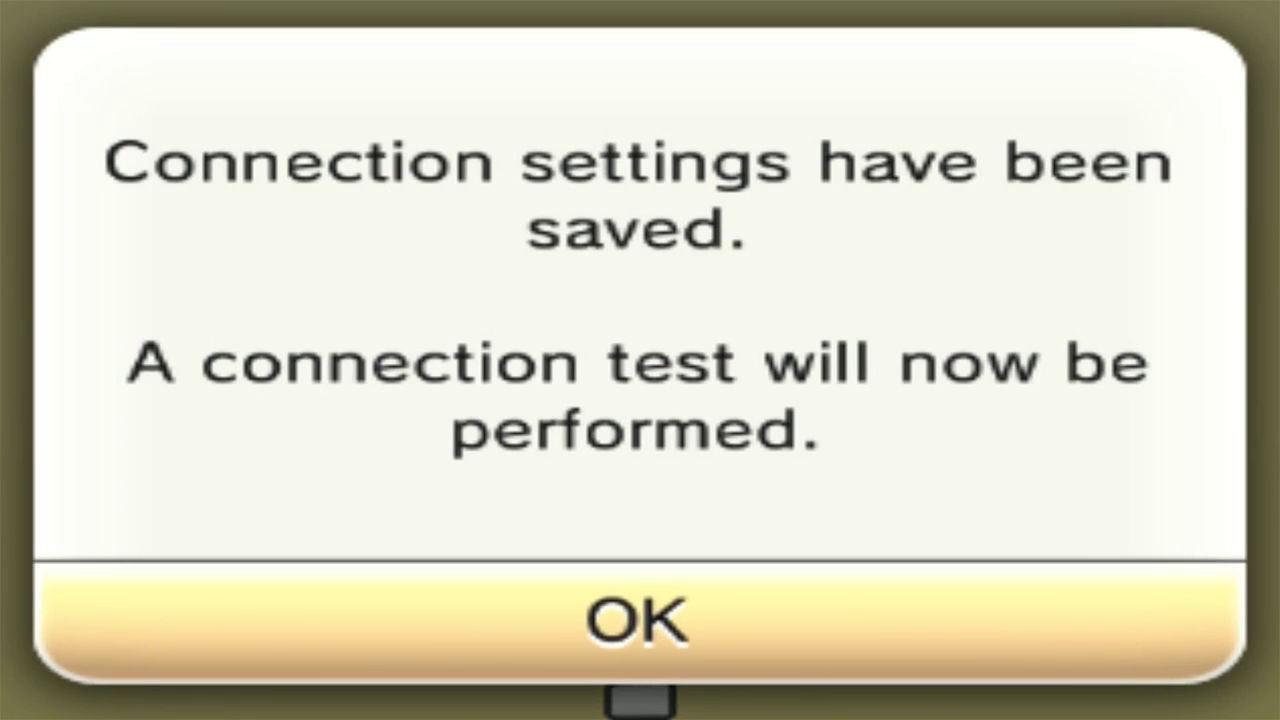
- Run the NZ@McD1 connection test and, after it succeeds, back out to the System Settings main menu
click(636, 620)
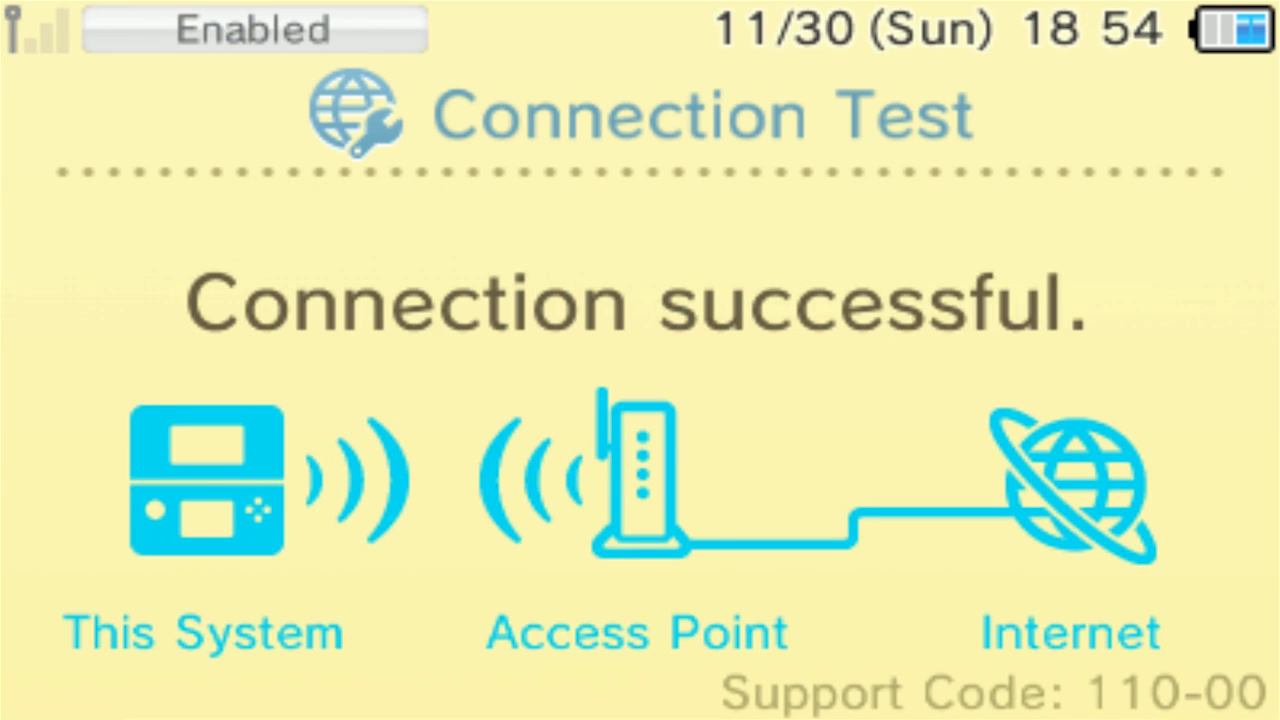
key(Return)
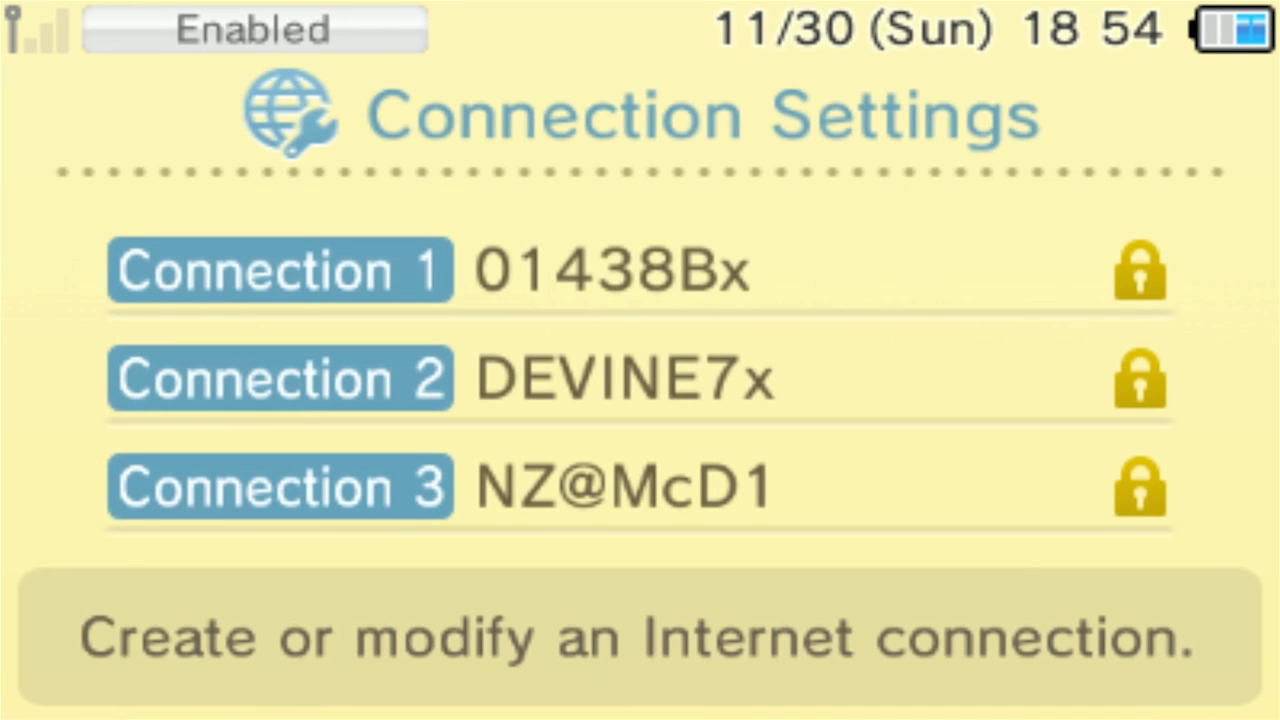
key(Escape)
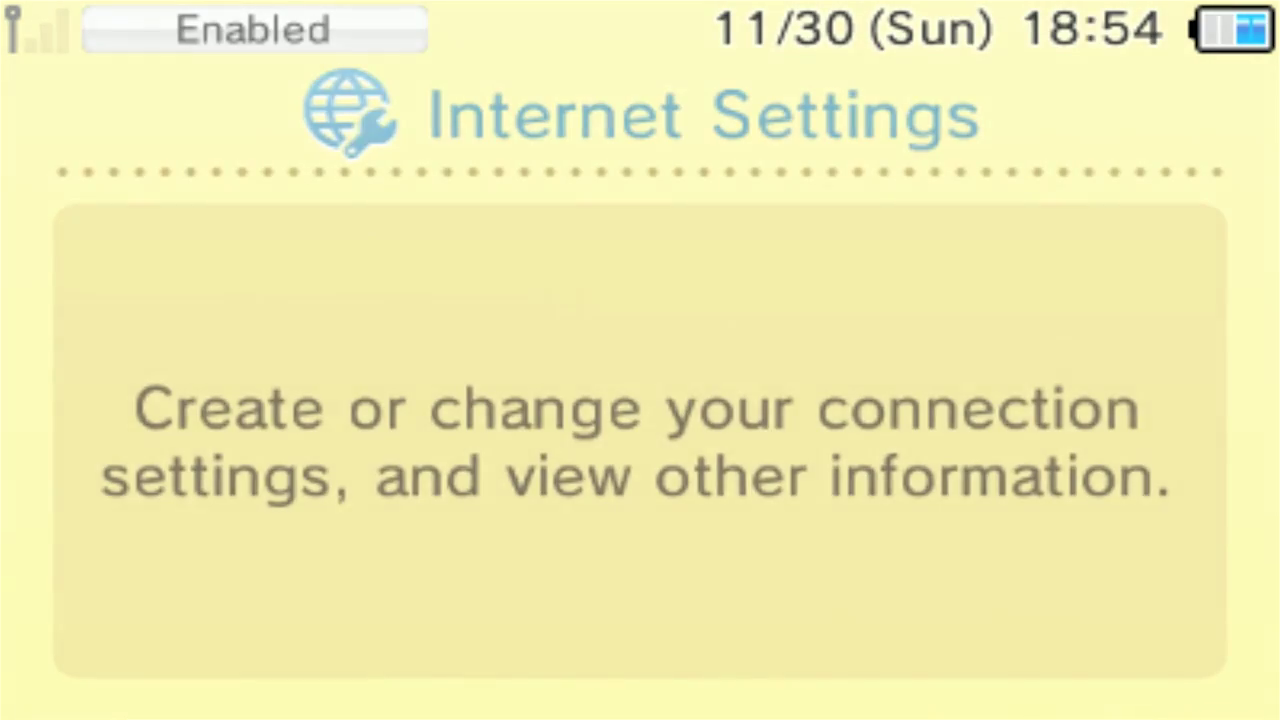
key(Escape)
key(Escape)
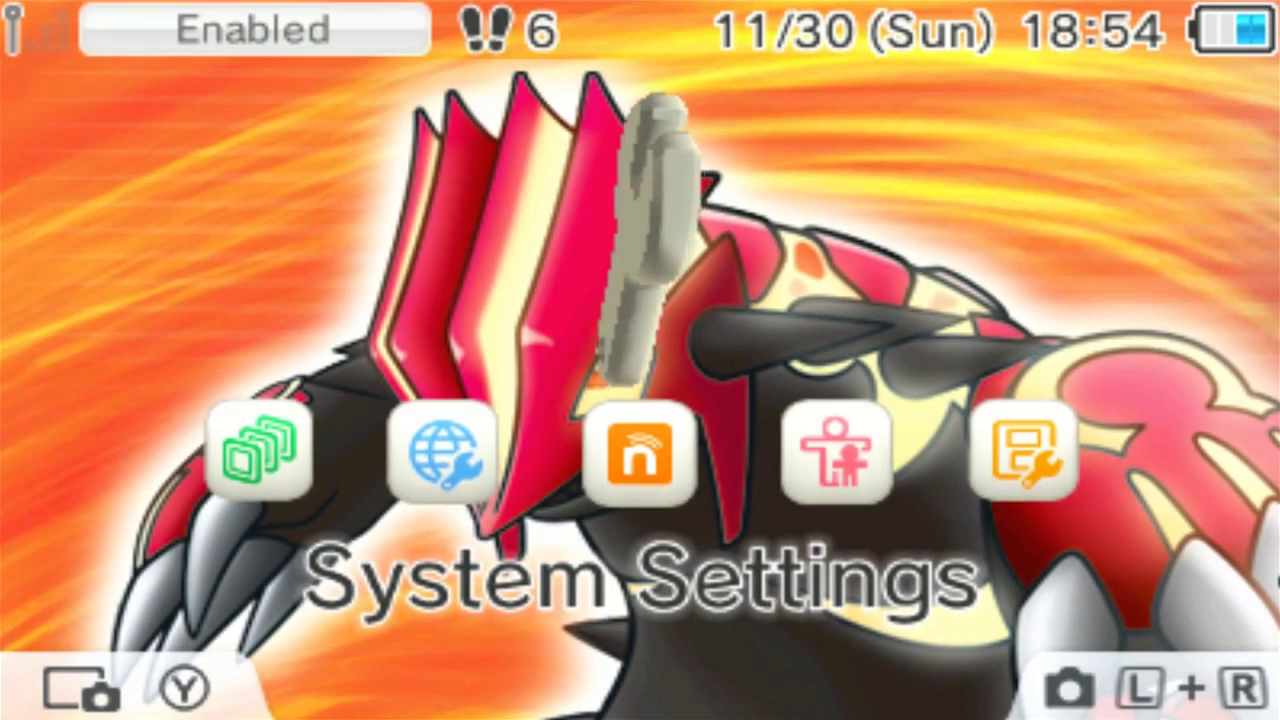